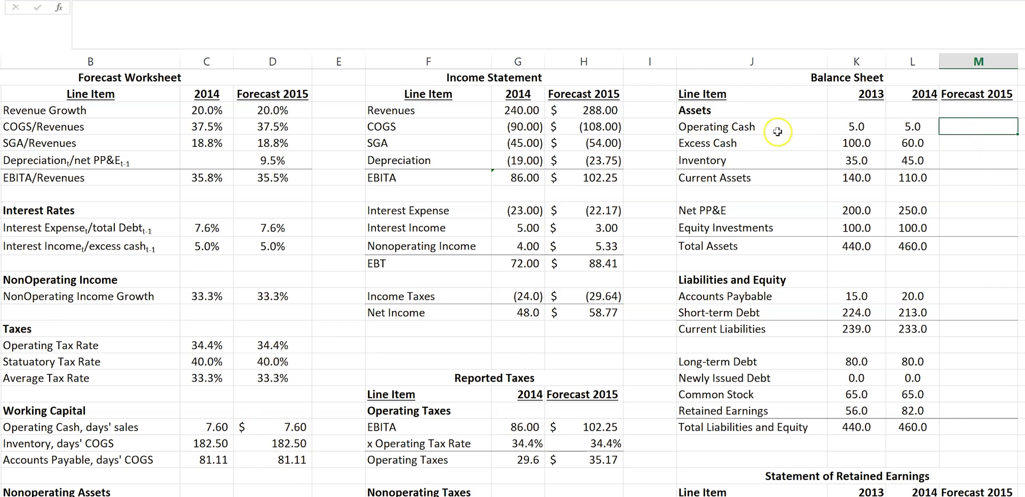
Calculate Forecast 2015 Operating Cash on the balance sheet as forecast revenues / 365 times operating cash days' sales (=H3/365*D22).
{"action": "type", "text": "="}
{"action": "left_click", "coordinate": [585, 110]}
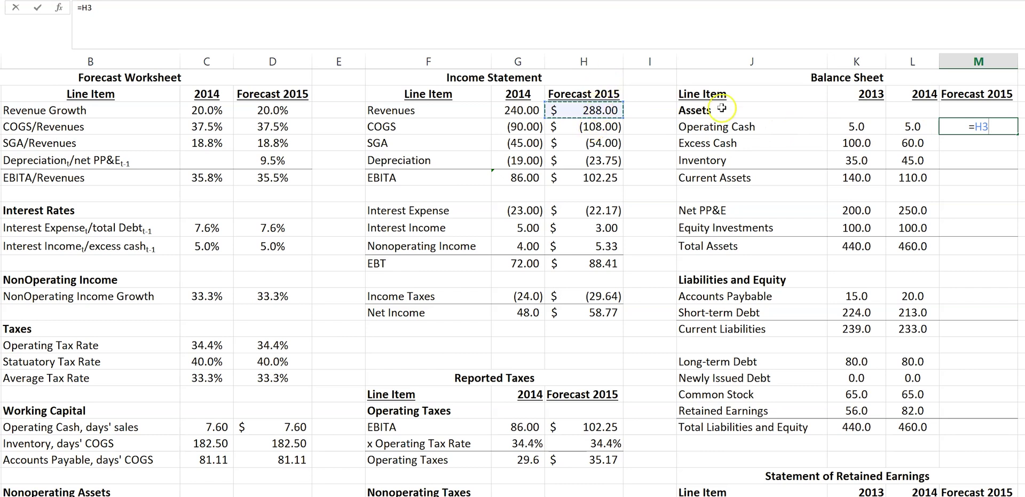
{"action": "type", "text": "/36"}
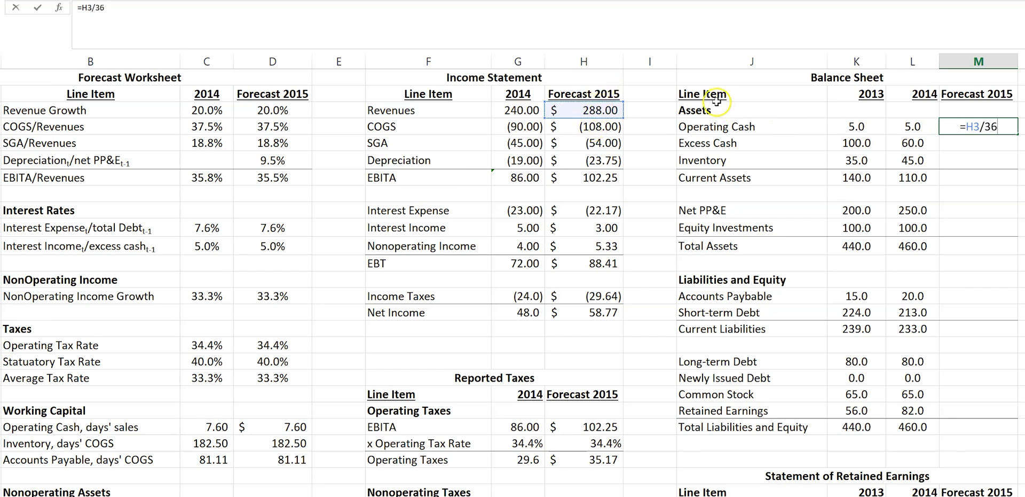
{"action": "type", "text": "5*"}
{"action": "left_click", "coordinate": [293, 425]}
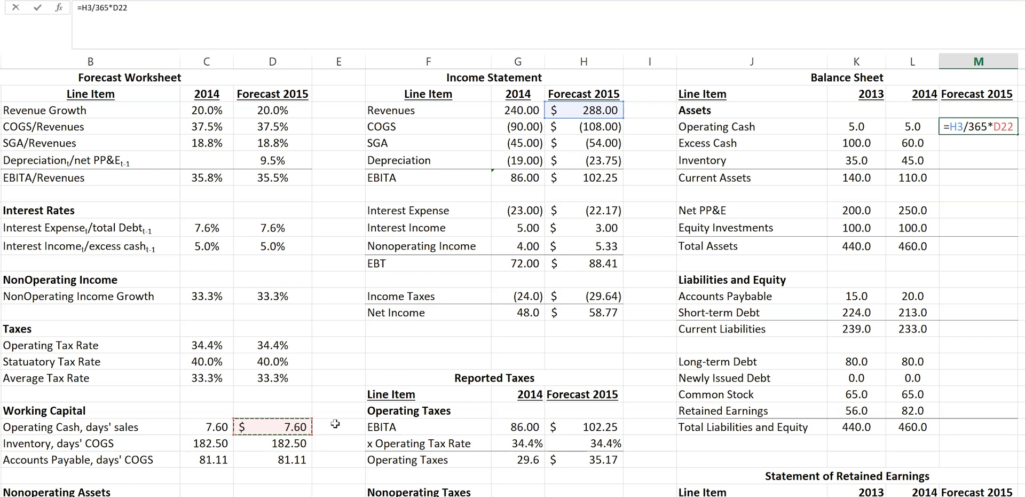
{"action": "key", "text": "Return"}
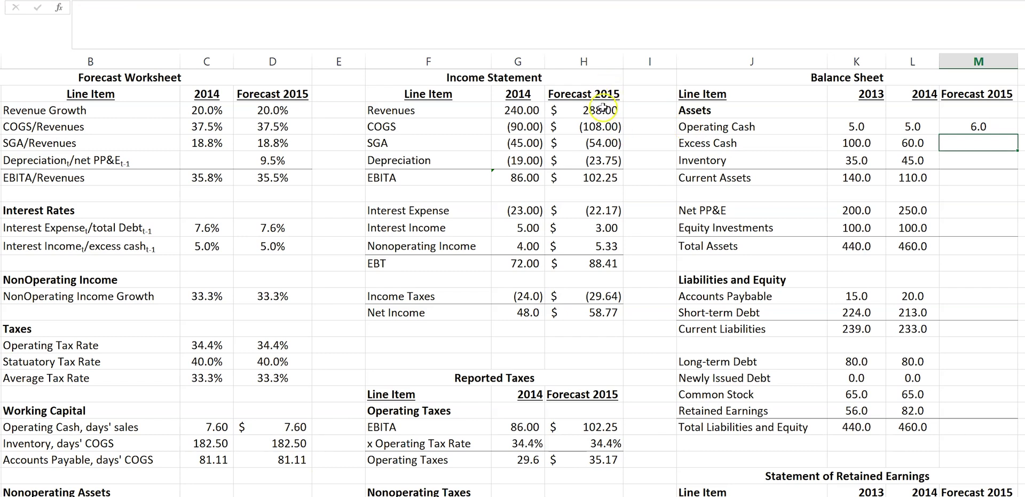
Calculate Forecast 2015 Inventory as forecast COGS (H4) / 365 times inventory days' COGS (D23), with the sign reversed to positive.
{"action": "left_click", "coordinate": [976, 162]}
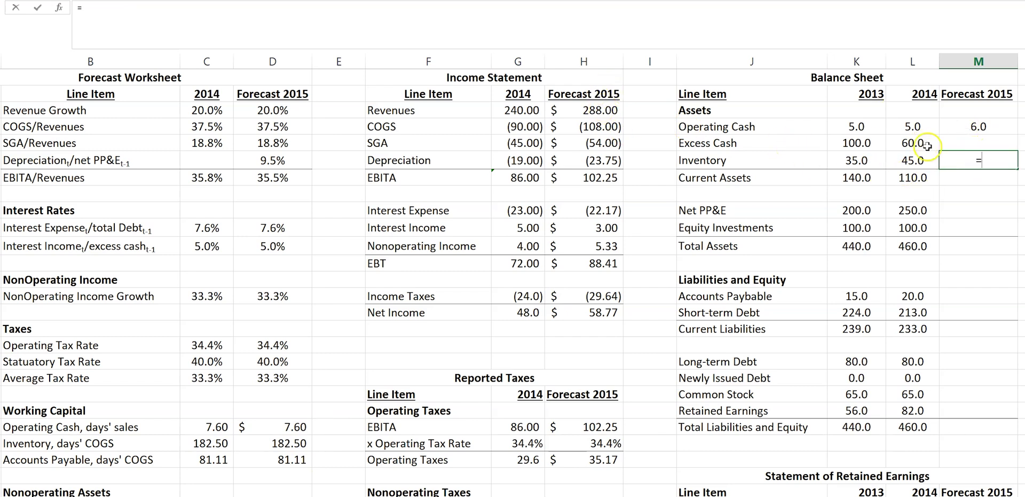
{"action": "left_click", "coordinate": [596, 126]}
{"action": "type", "text": "/365"}
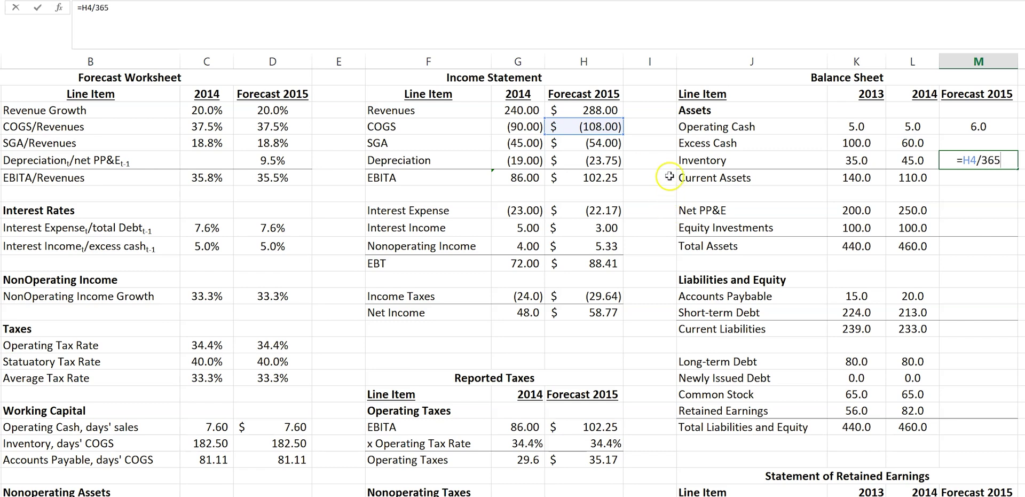
{"action": "type", "text": "*"}
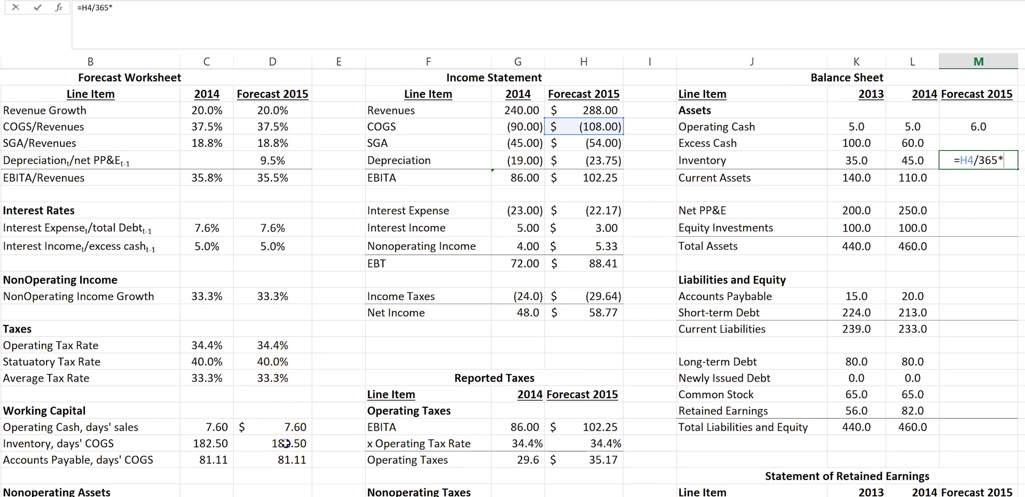
{"action": "left_click", "coordinate": [285, 443]}
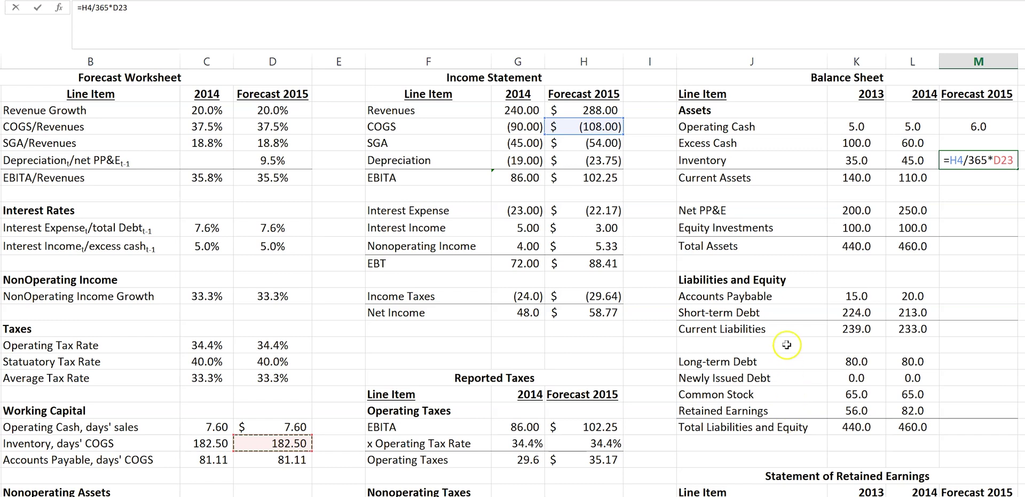
{"action": "key", "text": "Return"}
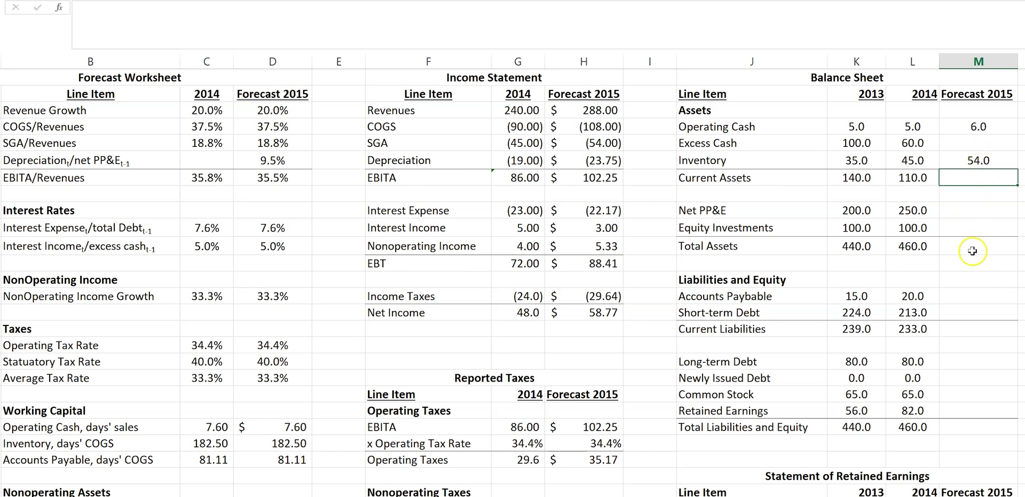
Calculate Forecast 2015 Accounts Payable from forecast COGS and payable days' COGS with the formula =H4/365*D24*-1.
{"action": "left_click", "coordinate": [973, 295]}
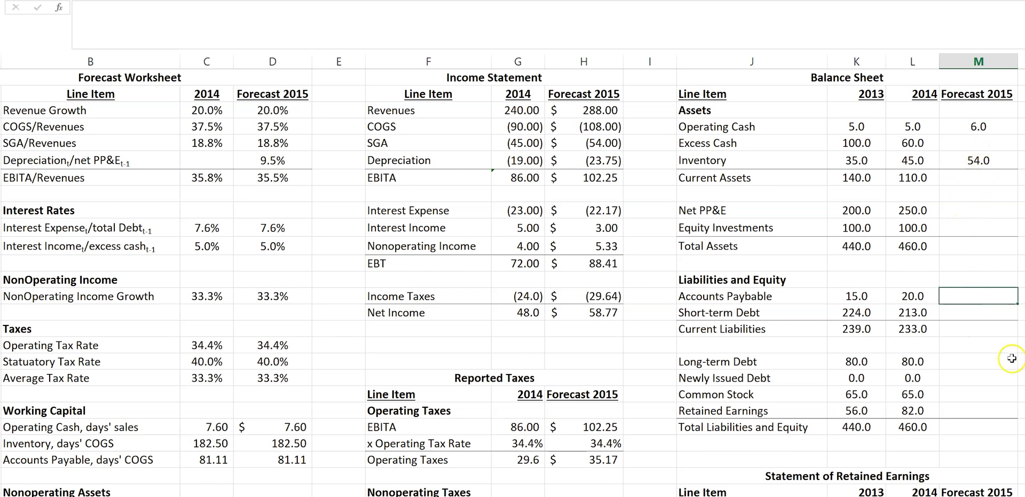
{"action": "type", "text": "="}
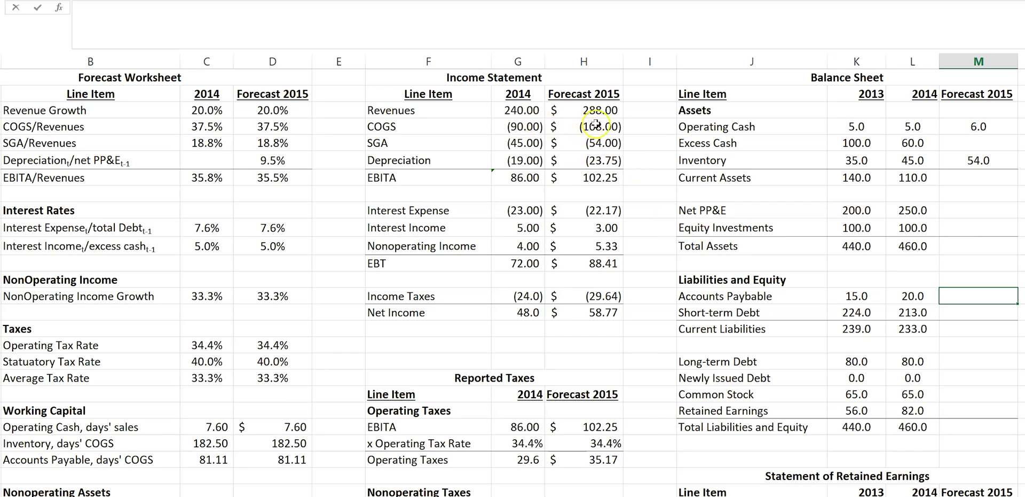
{"action": "left_click", "coordinate": [596, 126]}
{"action": "type", "text": "/365"}
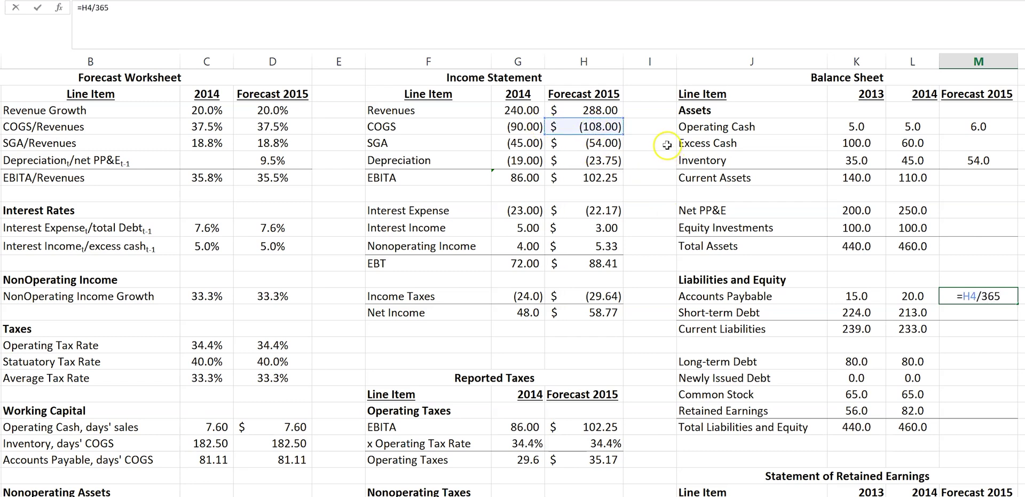
{"action": "type", "text": "*"}
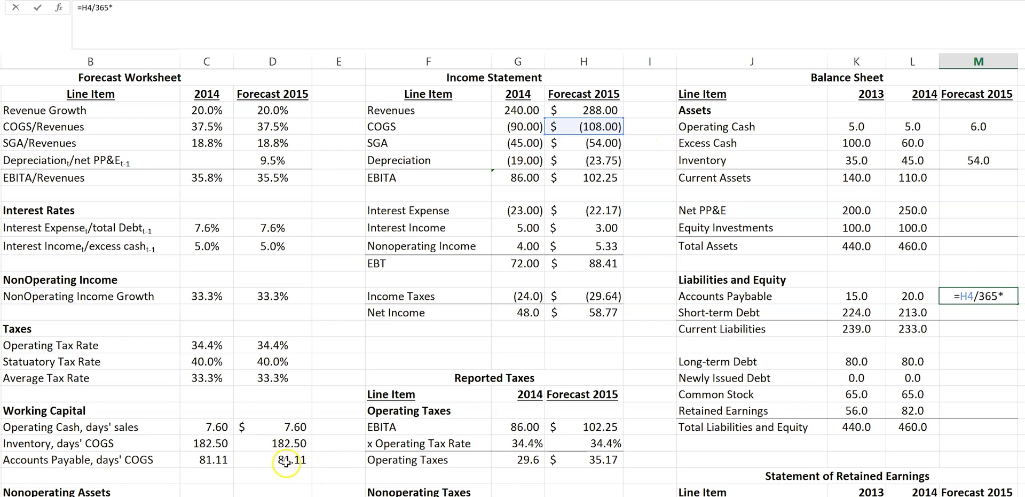
{"action": "left_click", "coordinate": [286, 461]}
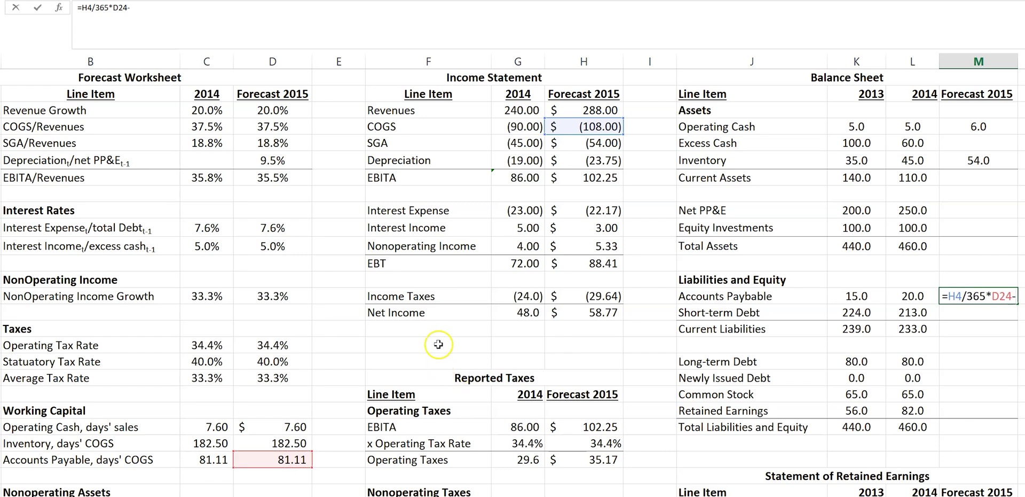
{"action": "type", "text": "*-1"}
{"action": "key", "text": "Return"}
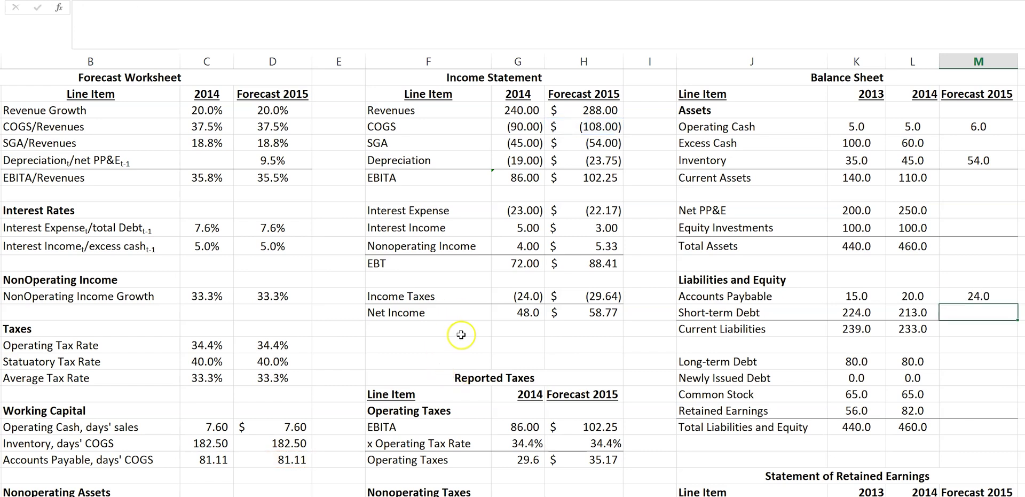
{"action": "left_click", "coordinate": [978, 292]}
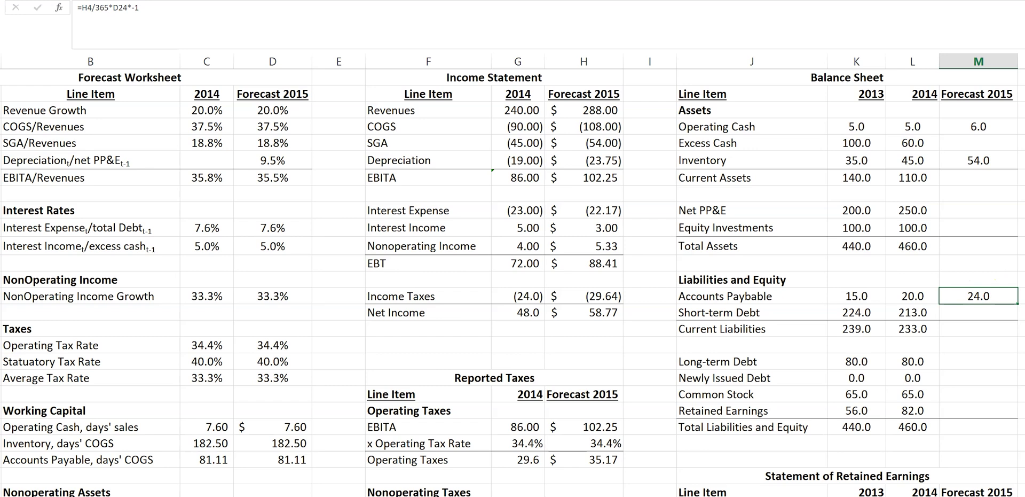
{"action": "left_click", "coordinate": [975, 310]}
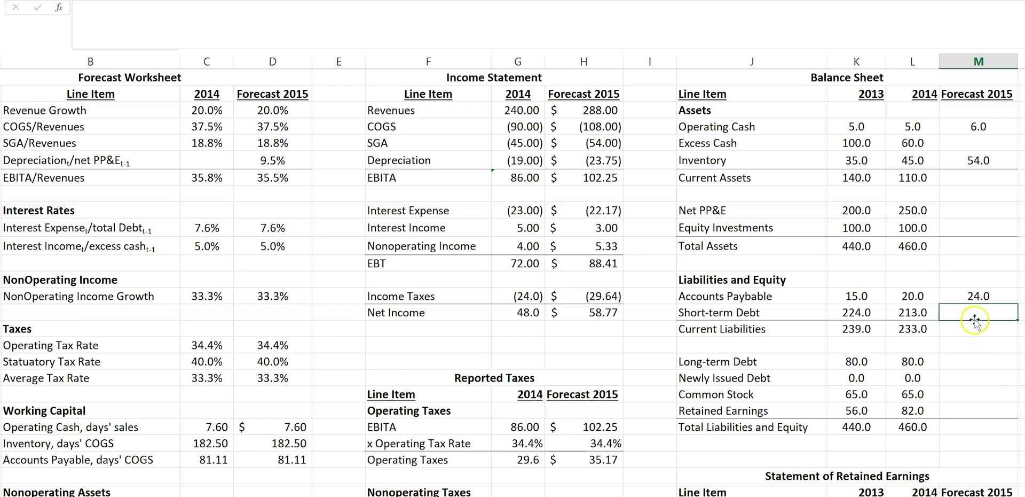
Fill the Forecast 2015 Net PP&E/revenues ratio with =L9/G3 and format it as a percentage with one decimal.
{"action": "left_click", "coordinate": [973, 213]}
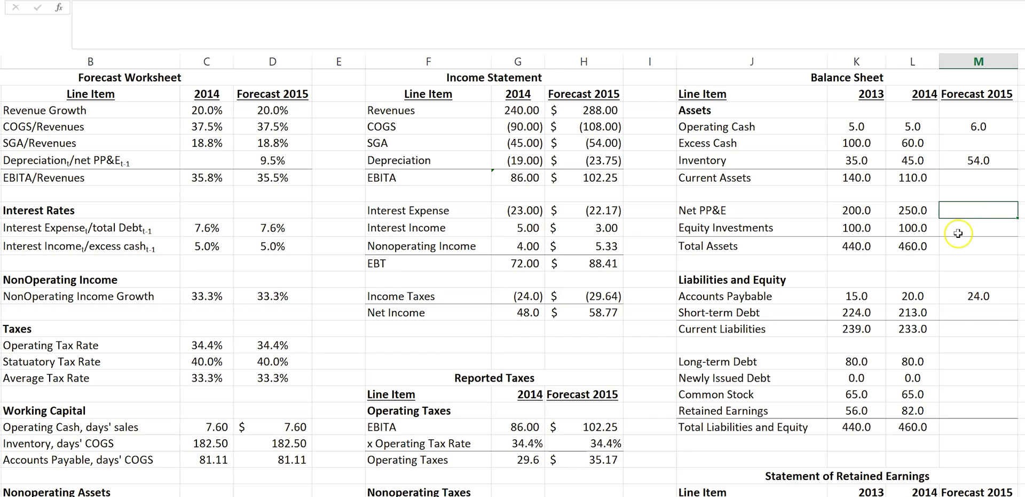
{"action": "scroll", "coordinate": [250, 464], "scroll_direction": "down", "scroll_amount": 1}
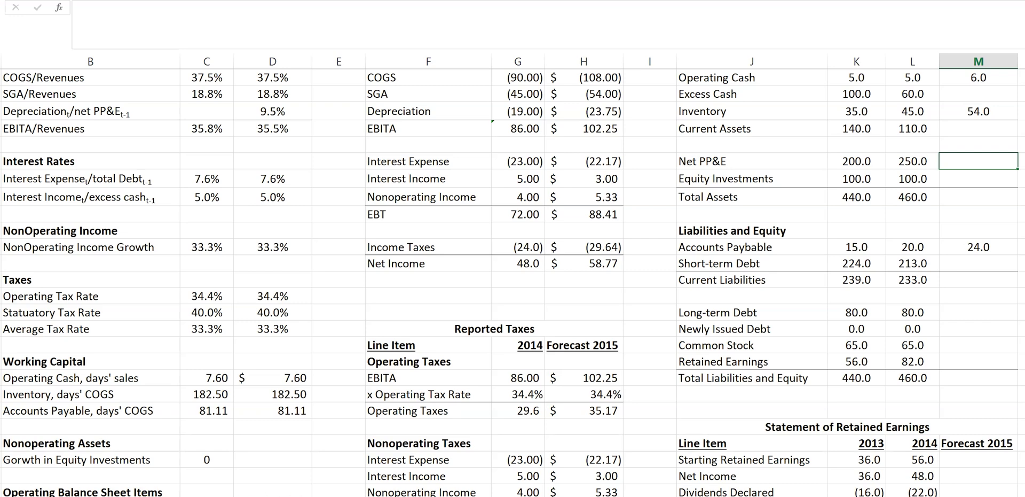
{"action": "scroll", "coordinate": [218, 327], "scroll_direction": "down", "scroll_amount": 1}
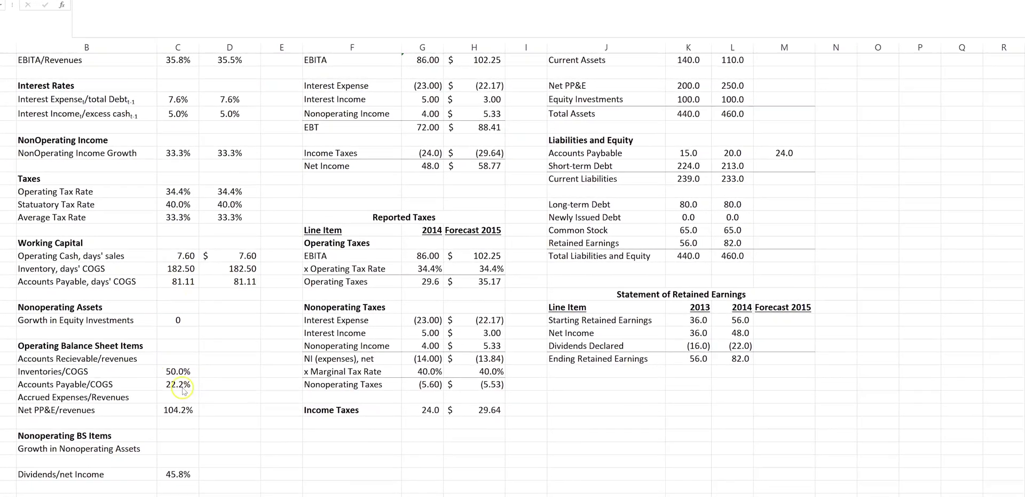
{"action": "scroll", "coordinate": [187, 399], "scroll_direction": "up", "scroll_amount": 1}
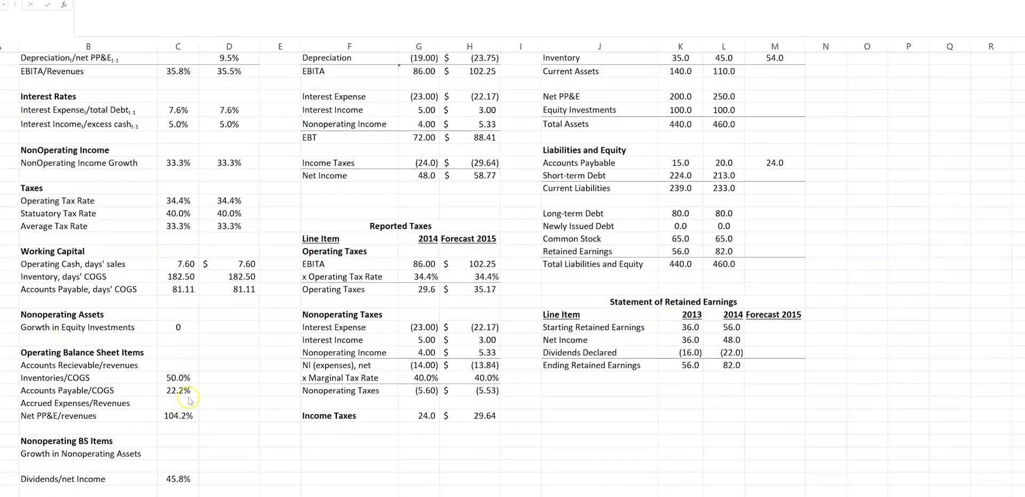
{"action": "scroll", "coordinate": [188, 399], "scroll_direction": "up", "scroll_amount": 2}
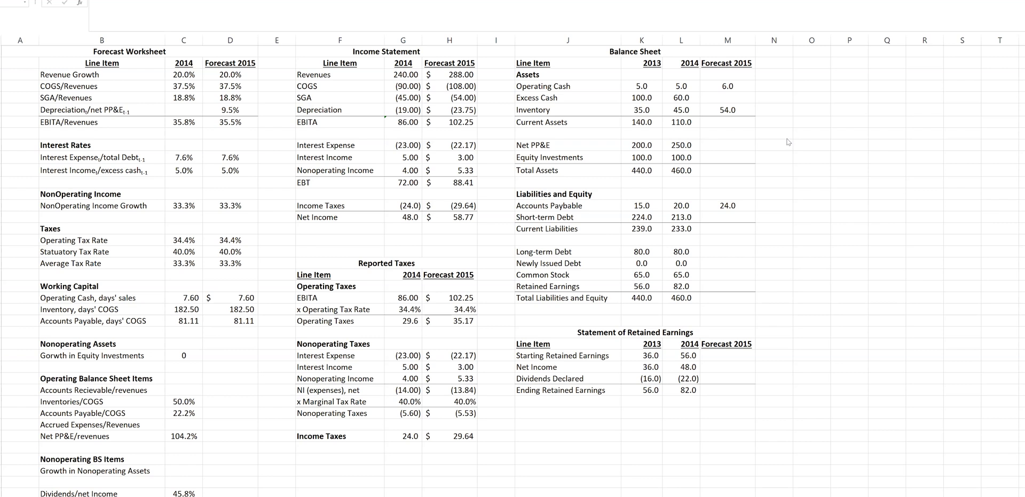
{"action": "left_click", "coordinate": [716, 145]}
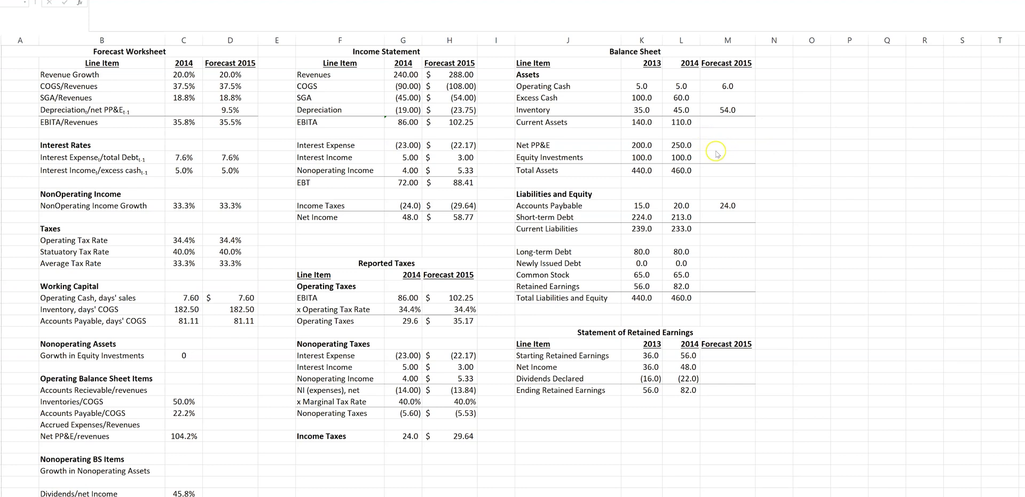
{"action": "left_click", "coordinate": [227, 435]}
{"action": "type", "text": "="}
{"action": "left_click", "coordinate": [681, 144]}
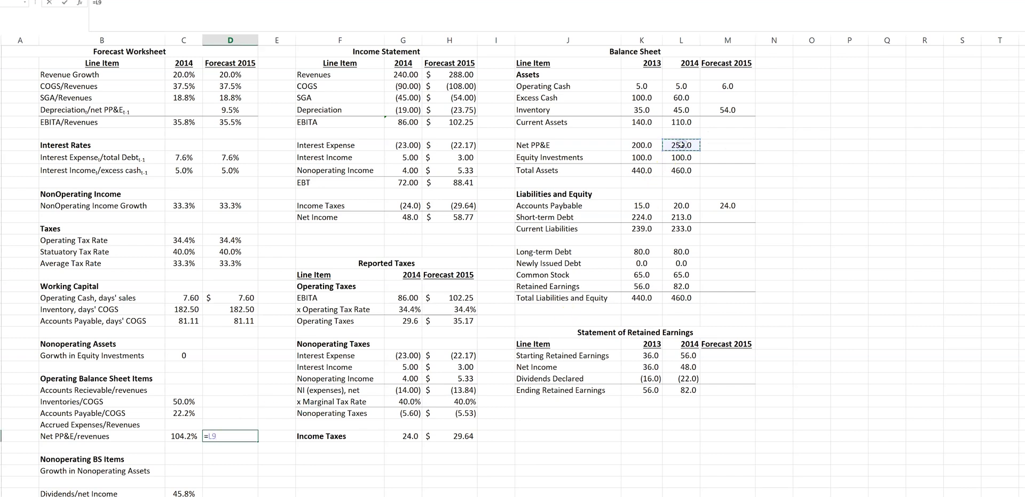
{"action": "left_click", "coordinate": [404, 75]}
{"action": "key", "text": "Return"}
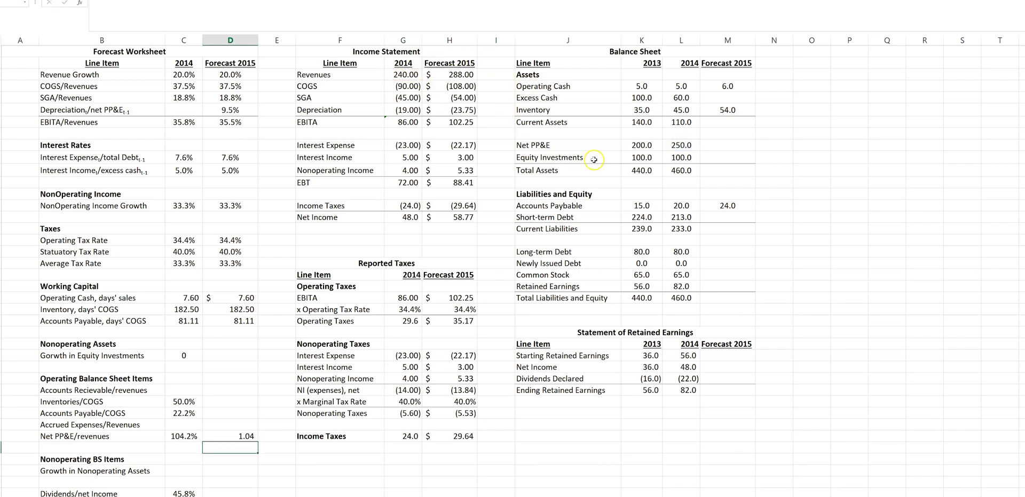
{"action": "left_click", "coordinate": [245, 436]}
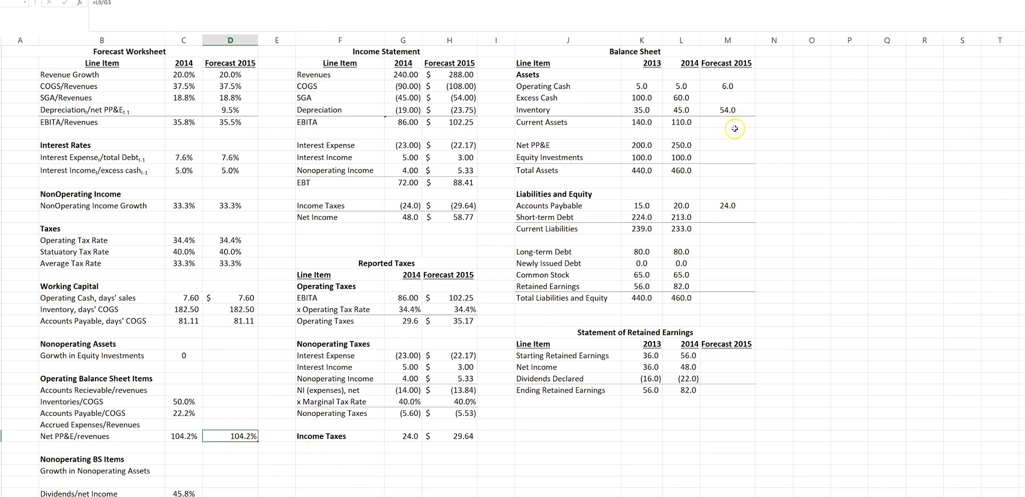
Calculate Forecast 2015 Net PP&E on the balance sheet as forecast revenues times the forecast Net PP&E/revenues ratio.
{"action": "left_click", "coordinate": [722, 145]}
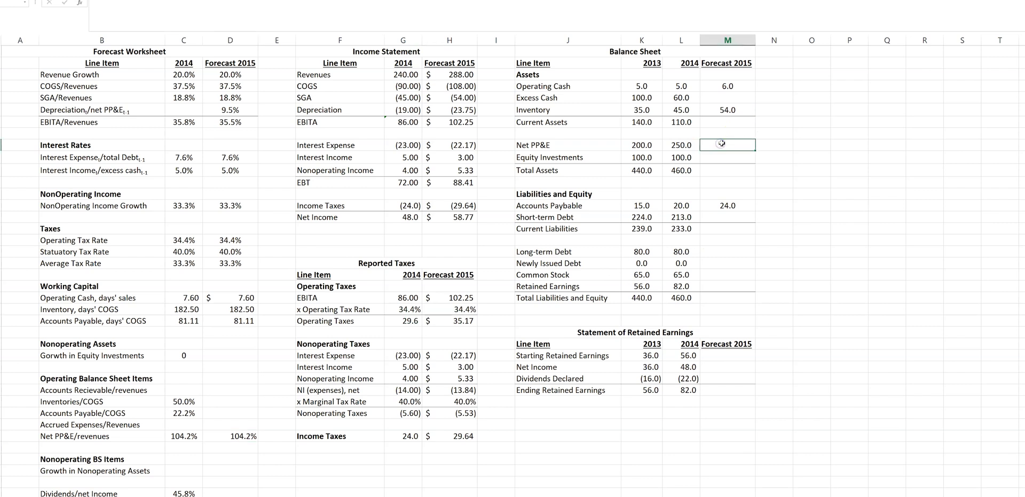
{"action": "type", "text": "="}
{"action": "left_click", "coordinate": [462, 74]}
{"action": "type", "text": "*"}
{"action": "left_click", "coordinate": [243, 436]}
{"action": "key", "text": "Return"}
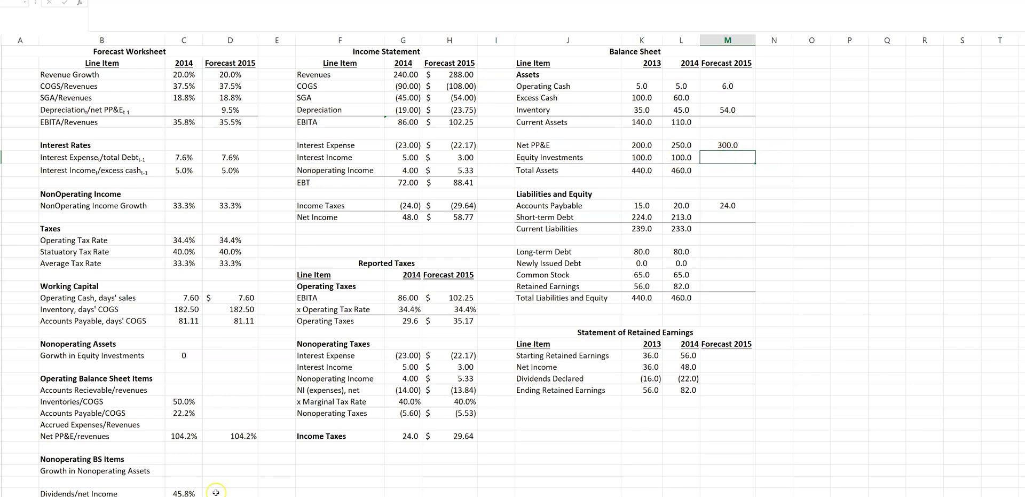
Copy the 2014 equity investment growth of 0 and the 2014 Equity Investments balance of 100 into their Forecast 2015 cells.
{"action": "left_click", "coordinate": [187, 356]}
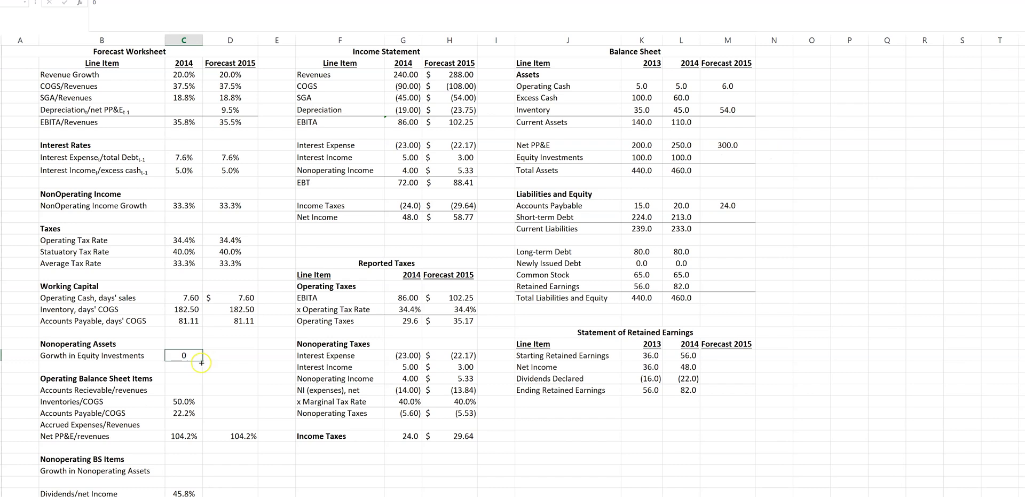
{"action": "left_click_drag", "start_coordinate": [204, 361], "coordinate": [245, 363]}
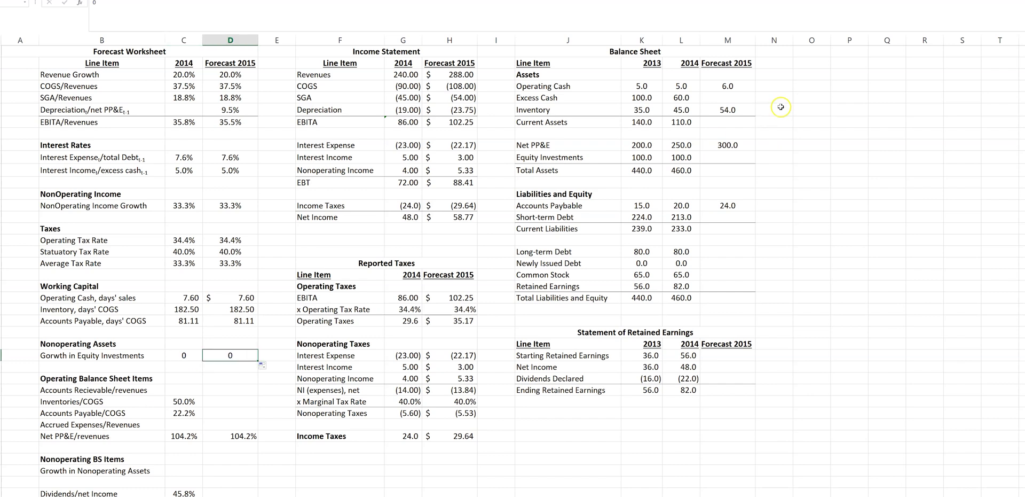
{"action": "left_click", "coordinate": [706, 158]}
{"action": "left_click", "coordinate": [697, 159]}
{"action": "left_click_drag", "start_coordinate": [701, 163], "coordinate": [742, 161]}
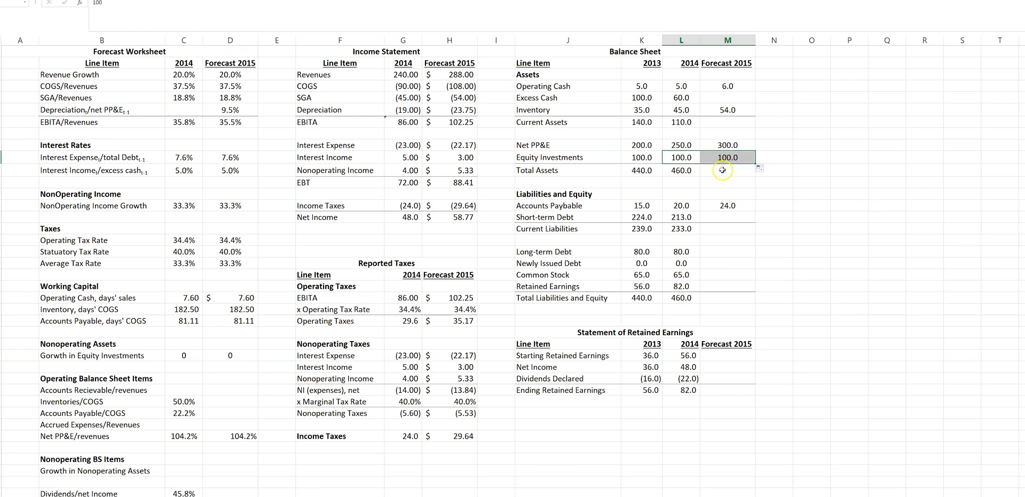
Calculate Forecast 2015 Total Assets as the sum of M4:M10.
{"action": "left_click", "coordinate": [723, 170]}
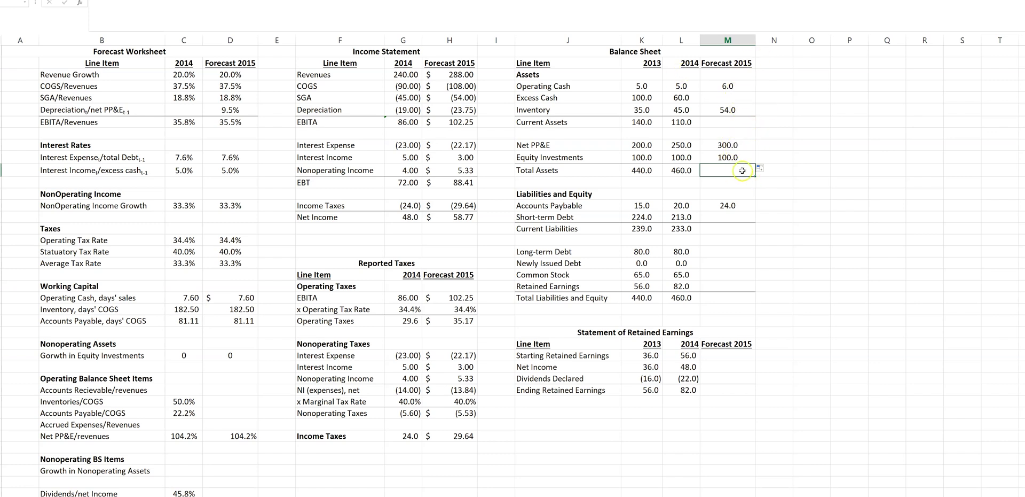
{"action": "type", "text": "=sum"}
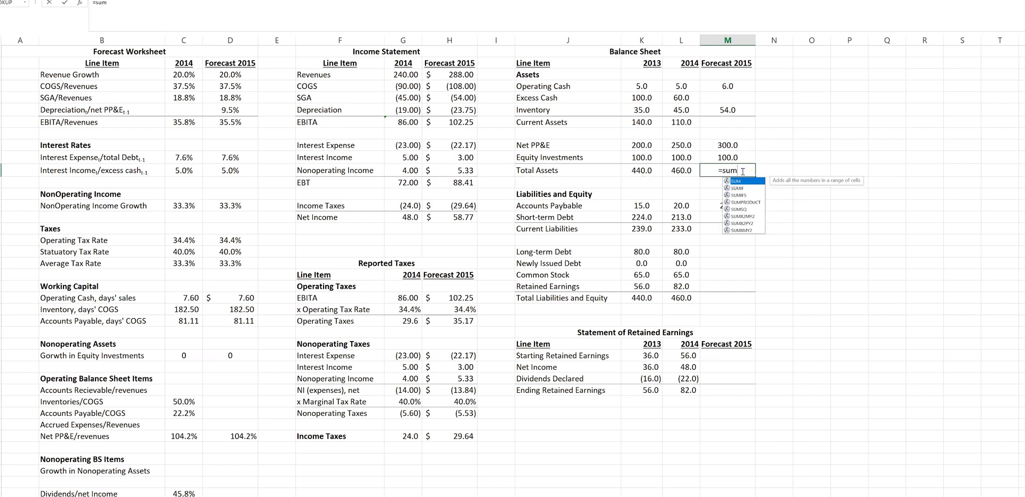
{"action": "type", "text": "("}
{"action": "left_click_drag", "start_coordinate": [738, 86], "coordinate": [747, 155]}
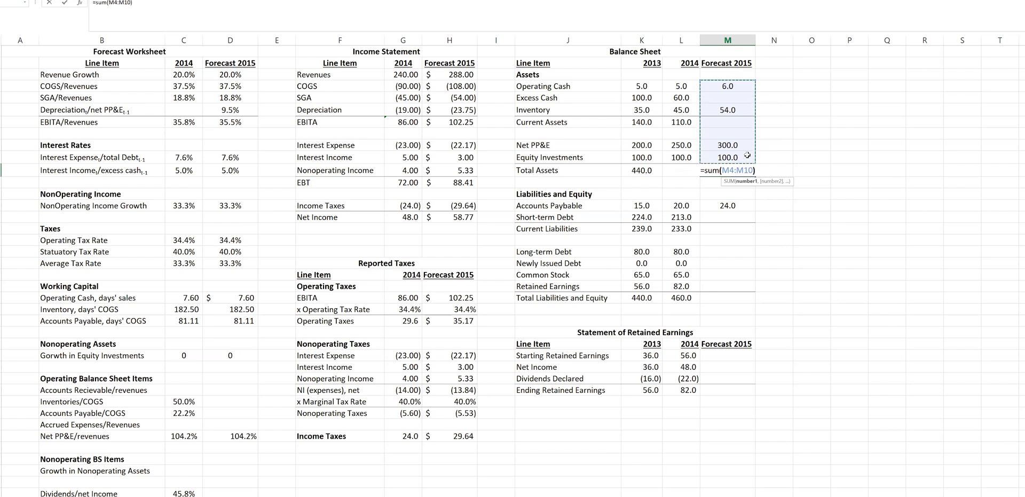
{"action": "key", "text": "Return"}
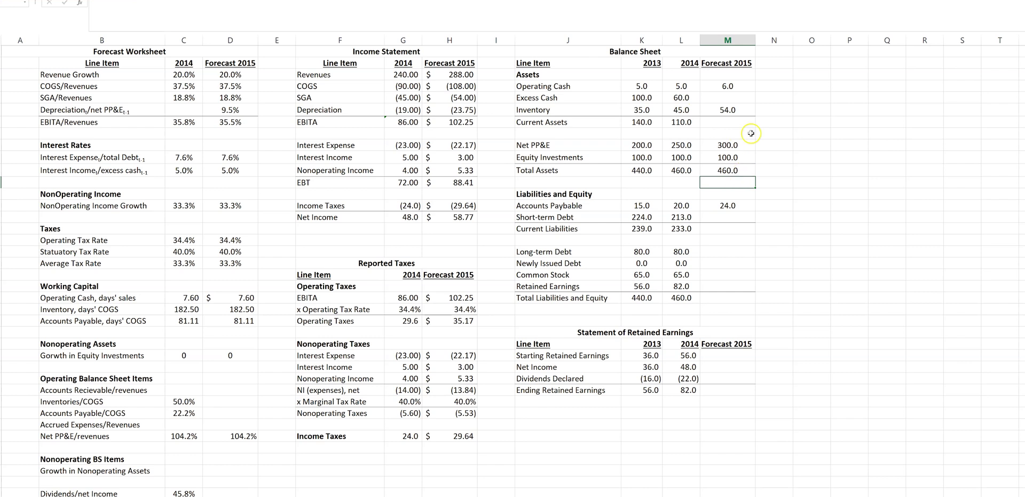
Copy the 2014 Short-term Debt of 213 into Forecast 2015 and extend the Current Liabilities sum formula to the forecast column.
{"action": "left_click", "coordinate": [727, 97]}
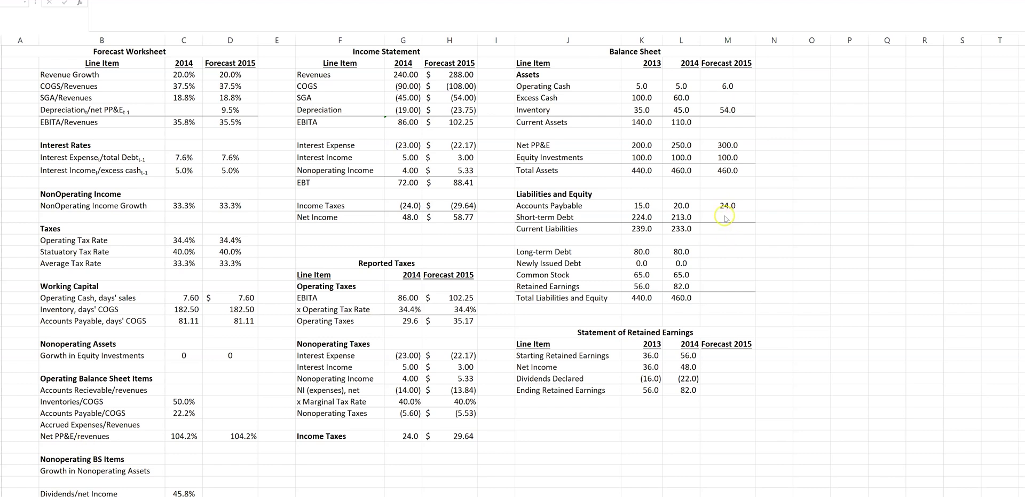
{"action": "left_click", "coordinate": [727, 205]}
{"action": "left_click", "coordinate": [755, 218]}
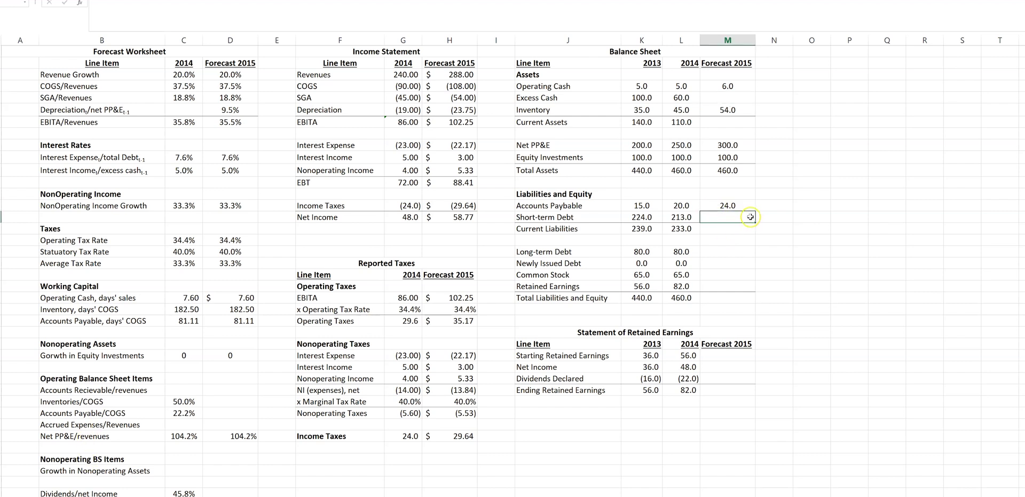
{"action": "left_click", "coordinate": [687, 217]}
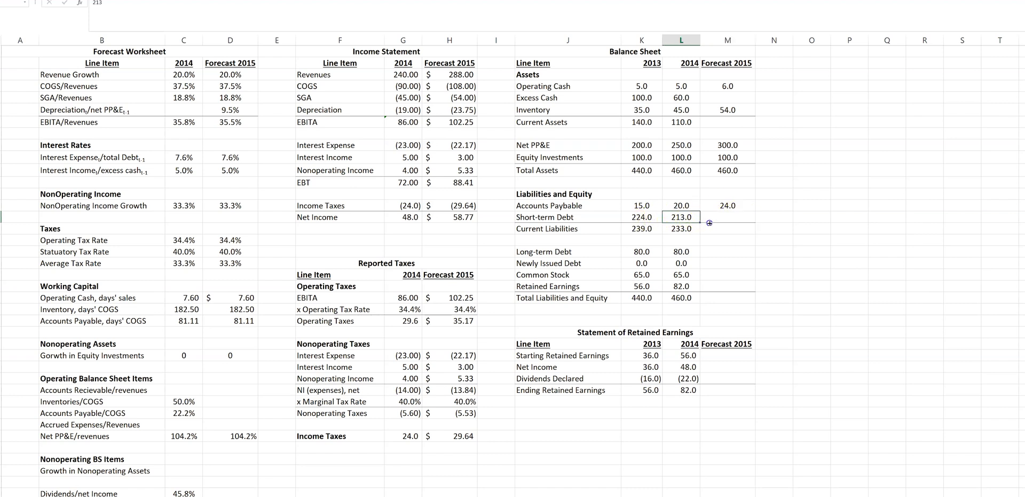
{"action": "left_click_drag", "start_coordinate": [709, 222], "coordinate": [721, 232]}
{"action": "left_click", "coordinate": [704, 231]}
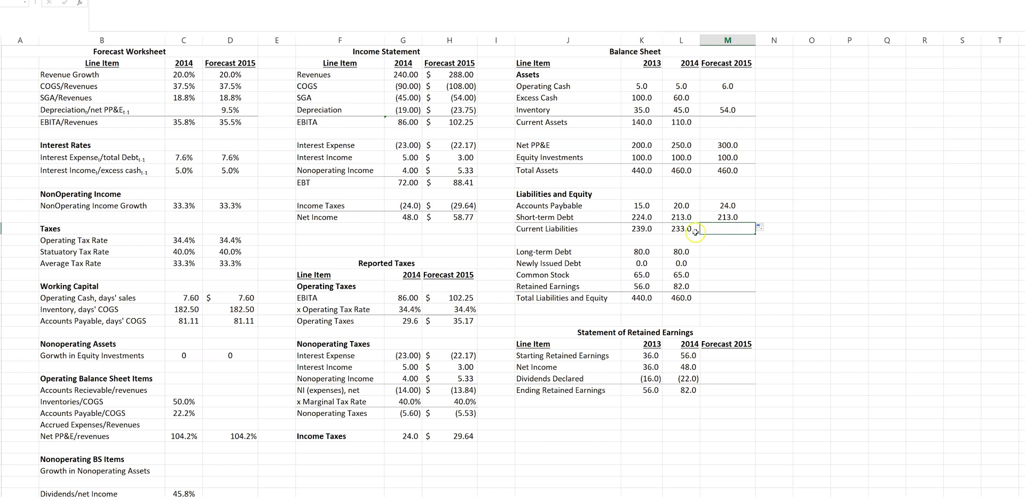
{"action": "left_click", "coordinate": [693, 230]}
{"action": "left_click_drag", "start_coordinate": [699, 236], "coordinate": [749, 232]}
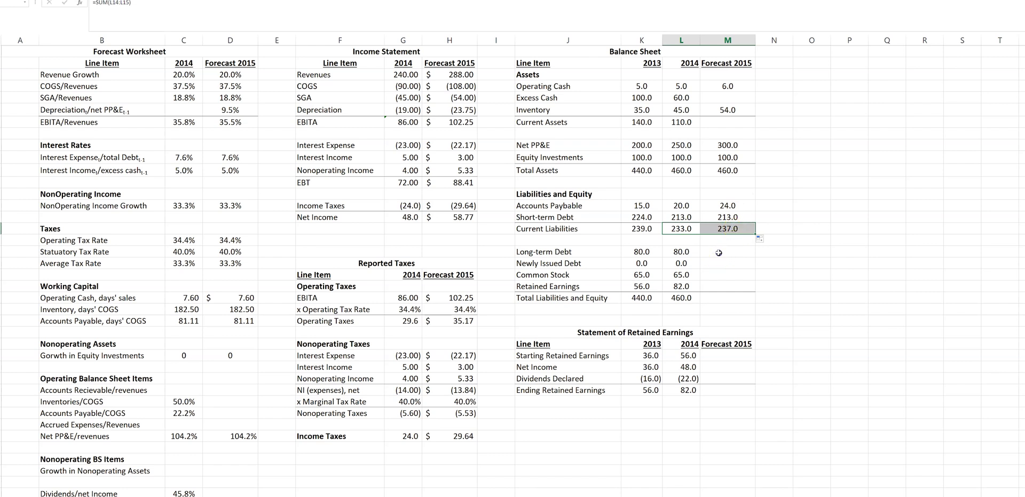
Copy the 2014 Long-term Debt of 80 and Common Stock of 65 into their Forecast 2015 cells.
{"action": "left_click", "coordinate": [678, 252]}
{"action": "left_click_drag", "start_coordinate": [700, 259], "coordinate": [743, 258]}
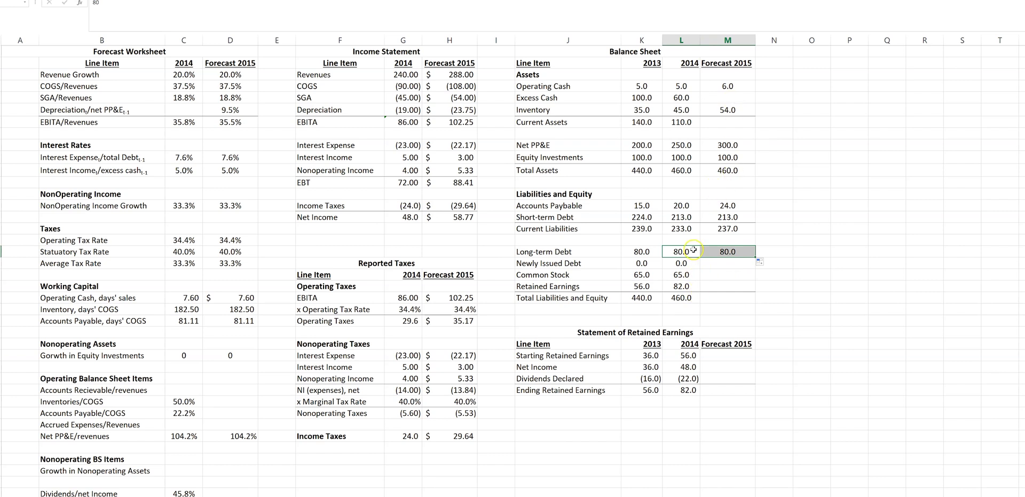
{"action": "left_click", "coordinate": [730, 264]}
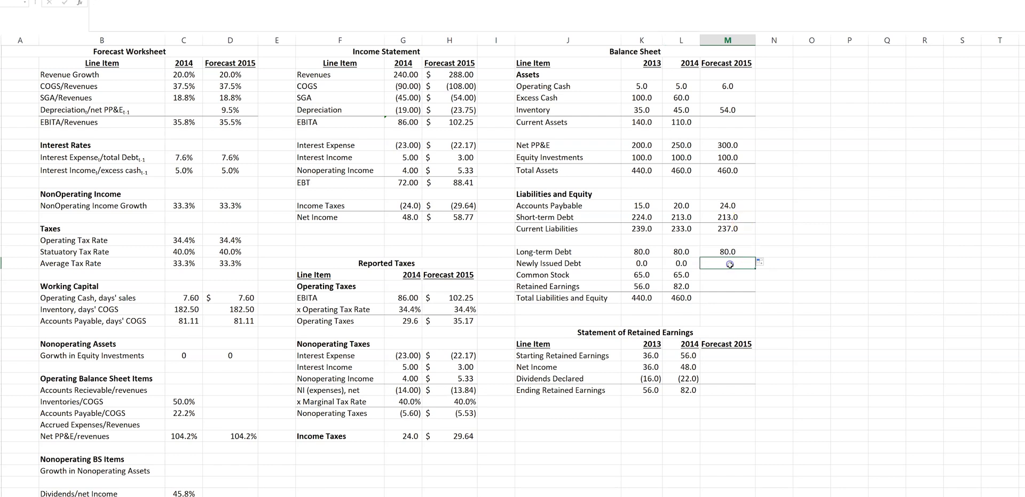
{"action": "left_click", "coordinate": [687, 274]}
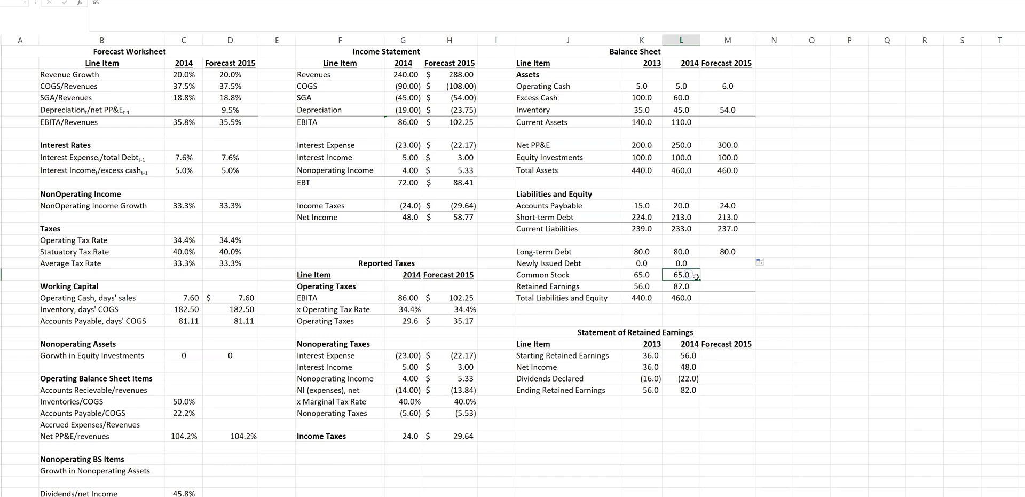
{"action": "left_click_drag", "start_coordinate": [702, 279], "coordinate": [736, 274]}
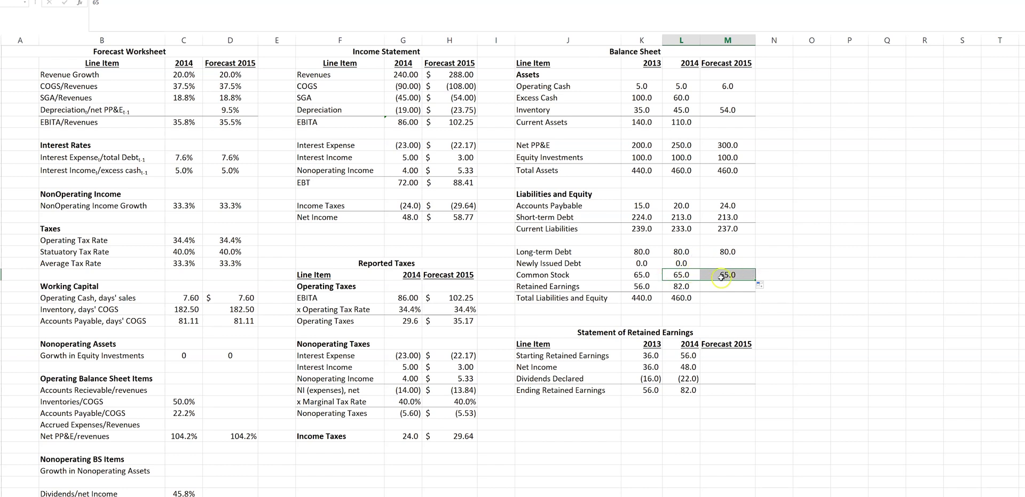
Link Forecast 2015 Starting Retained Earnings to the 2014 Ending Retained Earnings with =L30.
{"action": "left_click", "coordinate": [729, 286]}
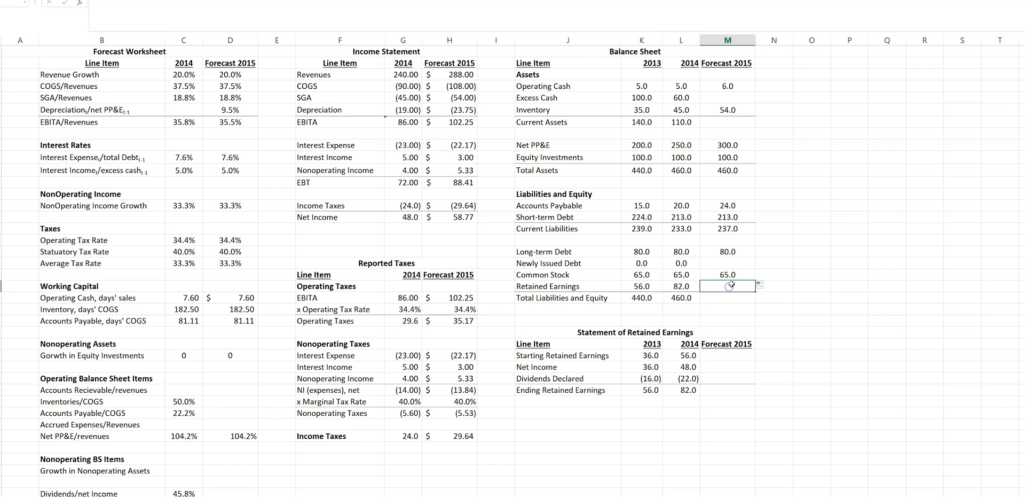
{"action": "left_click", "coordinate": [734, 355]}
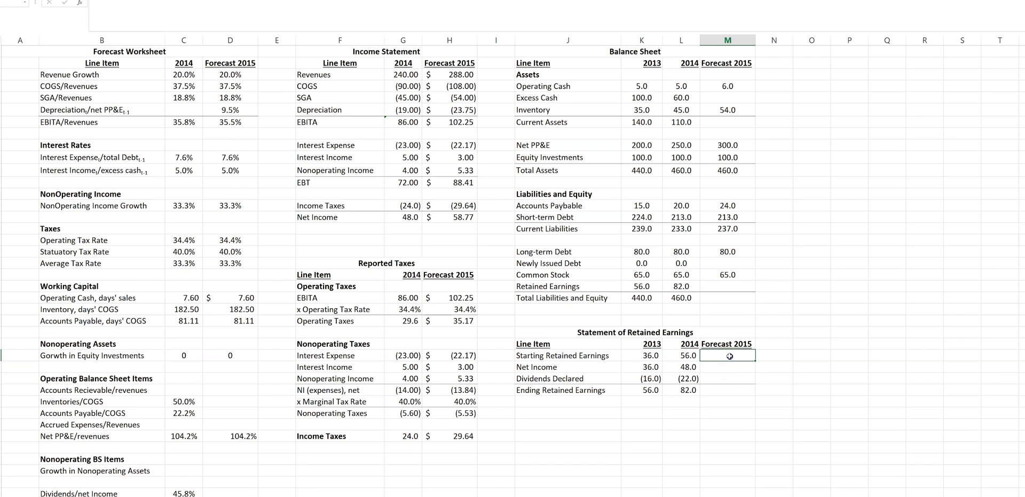
{"action": "type", "text": "="}
{"action": "left_click", "coordinate": [684, 390]}
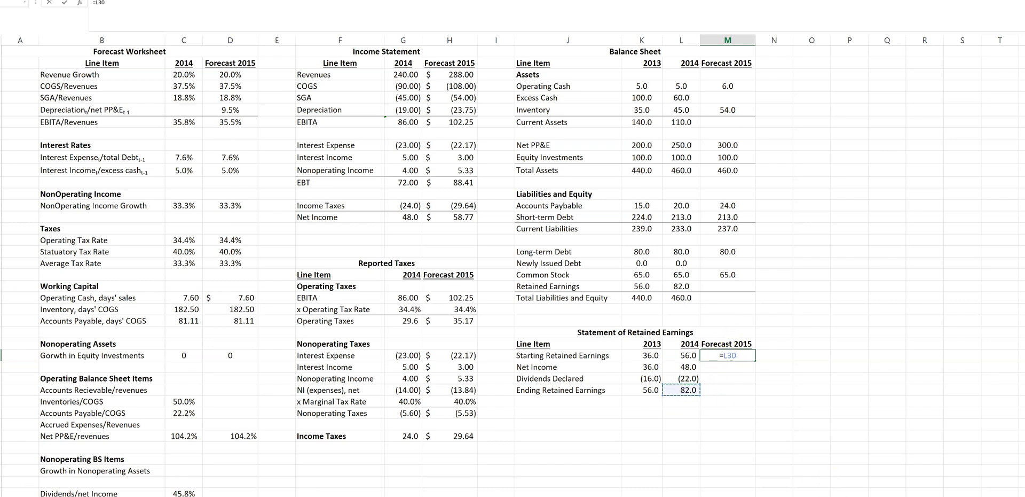
{"action": "key", "text": "Return"}
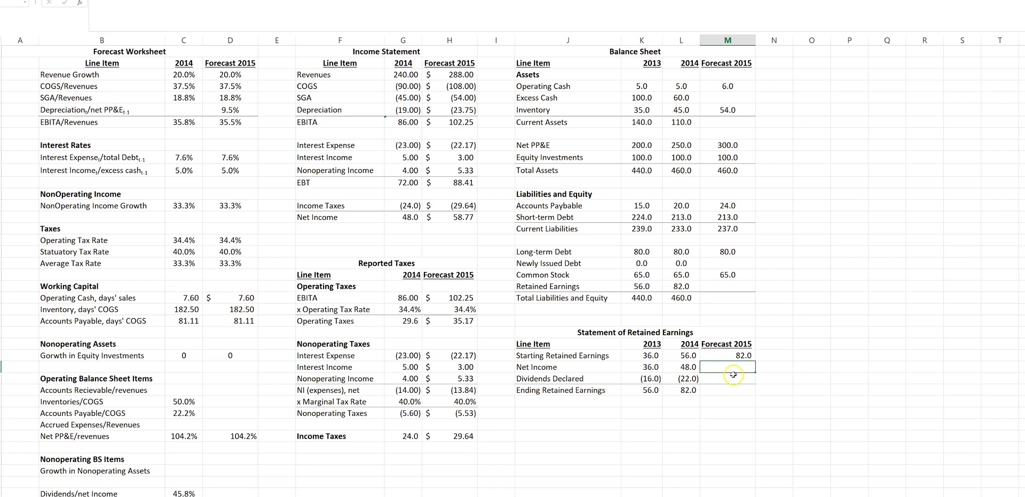
Link Forecast 2015 Net Income in the Statement of Retained Earnings to the forecast income statement with =H15.
{"action": "type", "text": "="}
{"action": "left_click", "coordinate": [462, 216]}
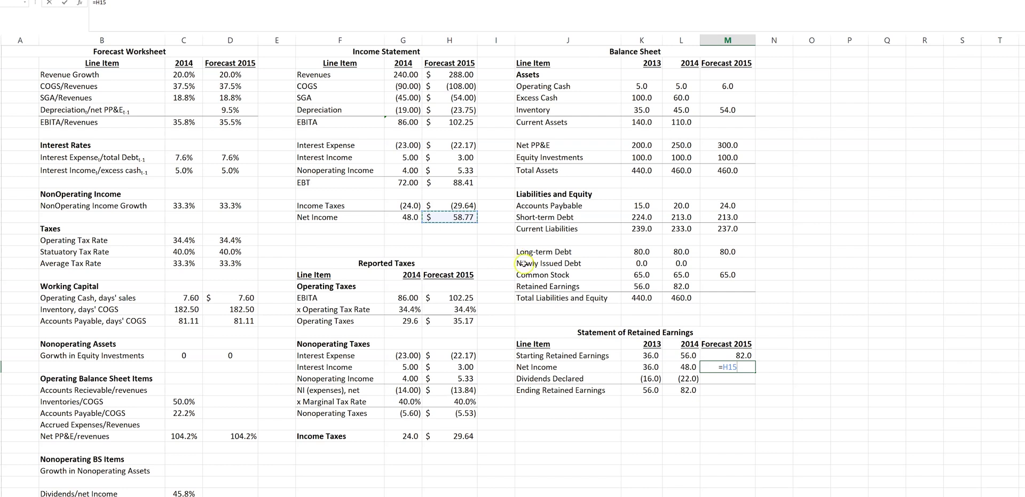
{"action": "key", "text": "Return"}
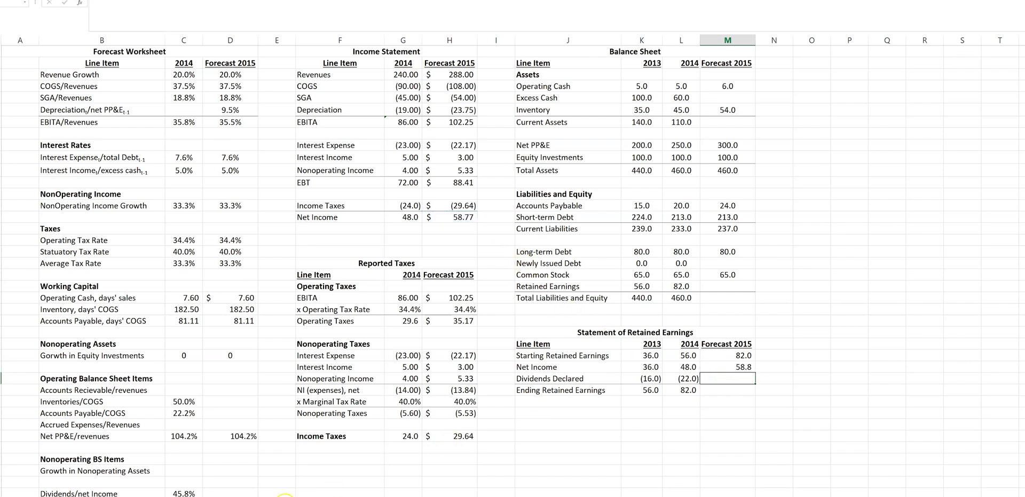
{"action": "left_click", "coordinate": [199, 493]}
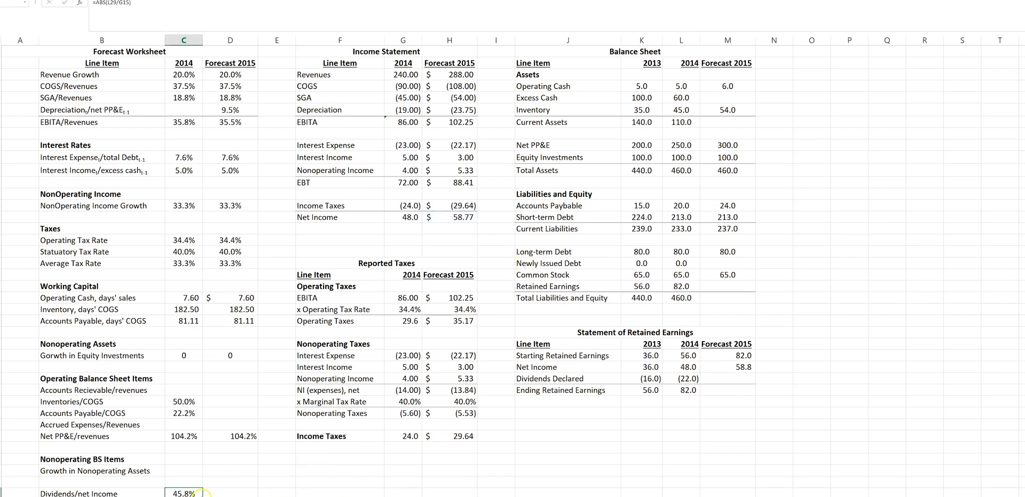
{"action": "left_click_drag", "start_coordinate": [202, 495], "coordinate": [235, 494]}
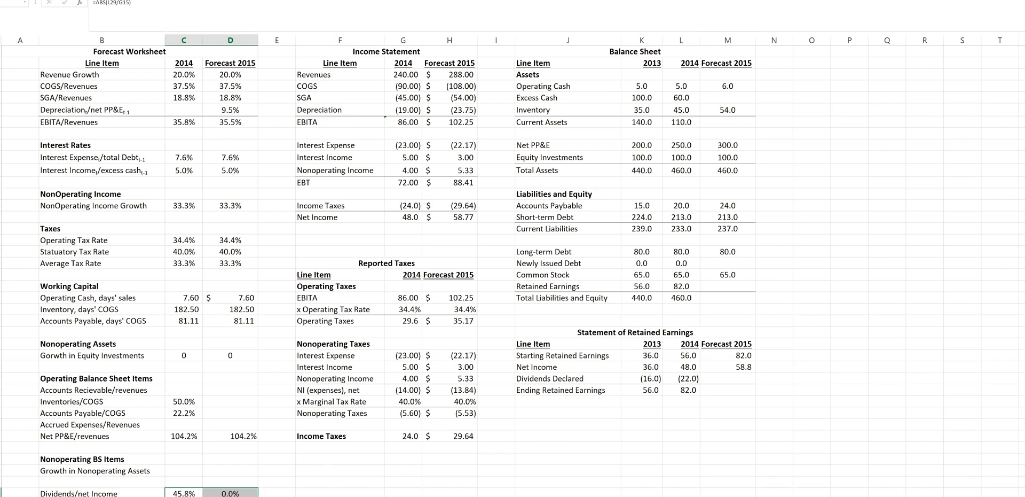
{"action": "left_click", "coordinate": [192, 492]}
Clear the Forecast 2015 Dividends/net Income cell and calculate it as forecast Dividends Declared (M29) divided by forecast Net Income (H15).
{"action": "left_click", "coordinate": [222, 492]}
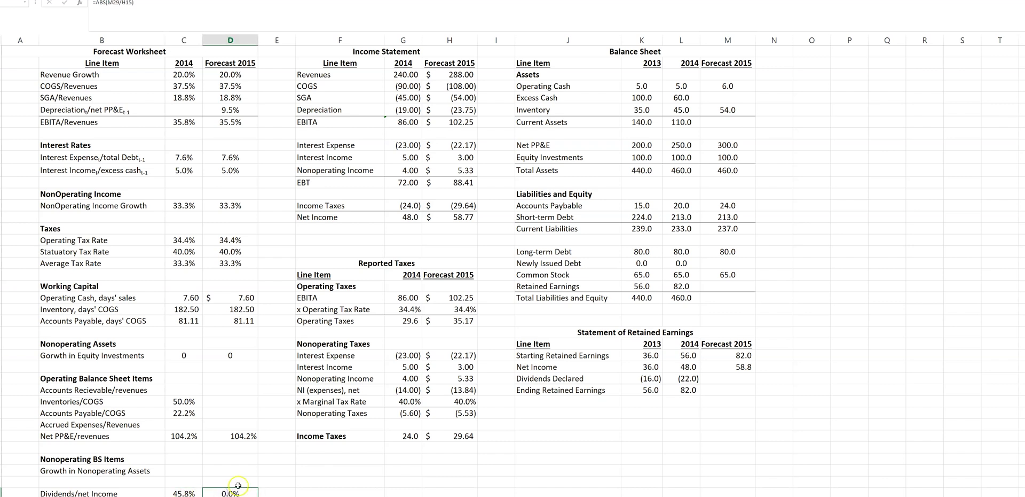
{"action": "key", "text": "Delete"}
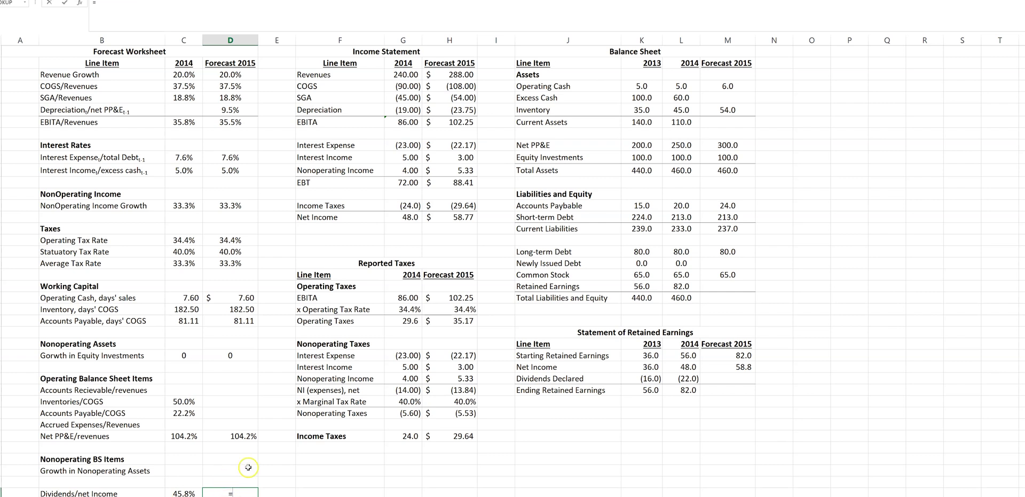
{"action": "left_click", "coordinate": [724, 379]}
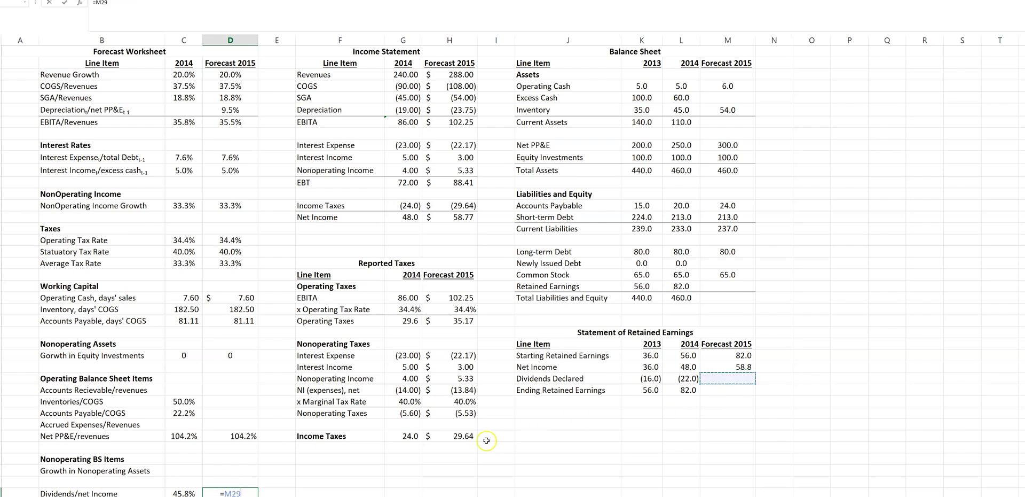
{"action": "left_click", "coordinate": [451, 217]}
{"action": "key", "text": "Return"}
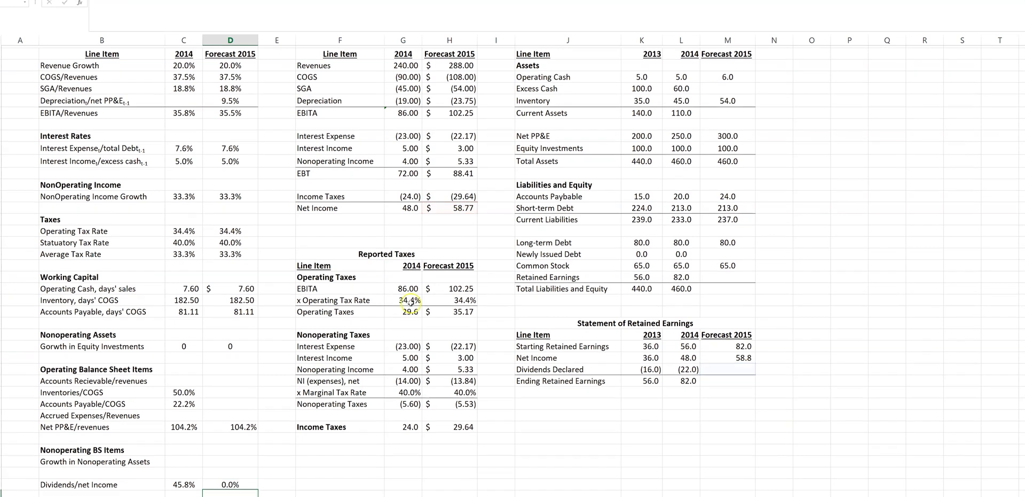
Calculate Forecast 2015 Dividends Declared as the negative of forecast Net Income (M28) times the 2014 Dividends/net Income ratio (C39).
{"action": "left_click", "coordinate": [191, 482]}
{"action": "left_click", "coordinate": [740, 366]}
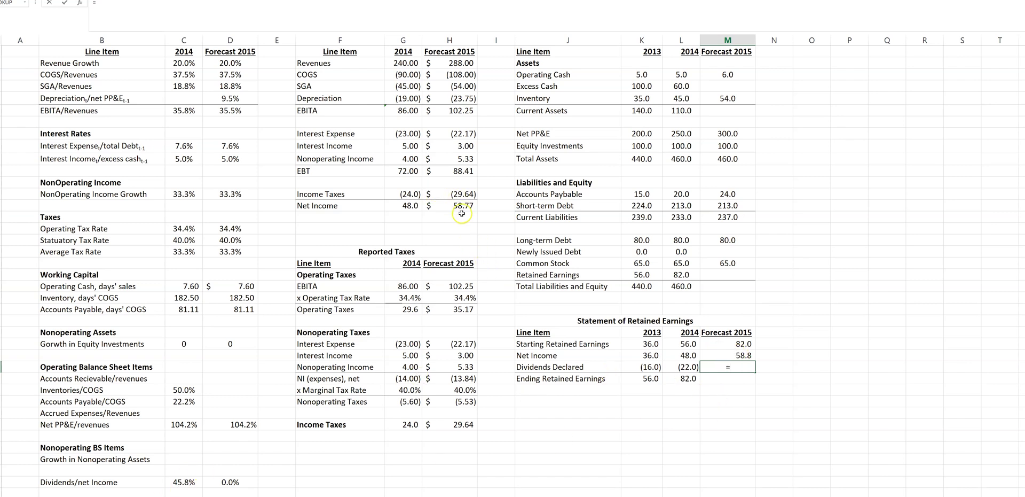
{"action": "left_click", "coordinate": [737, 355]}
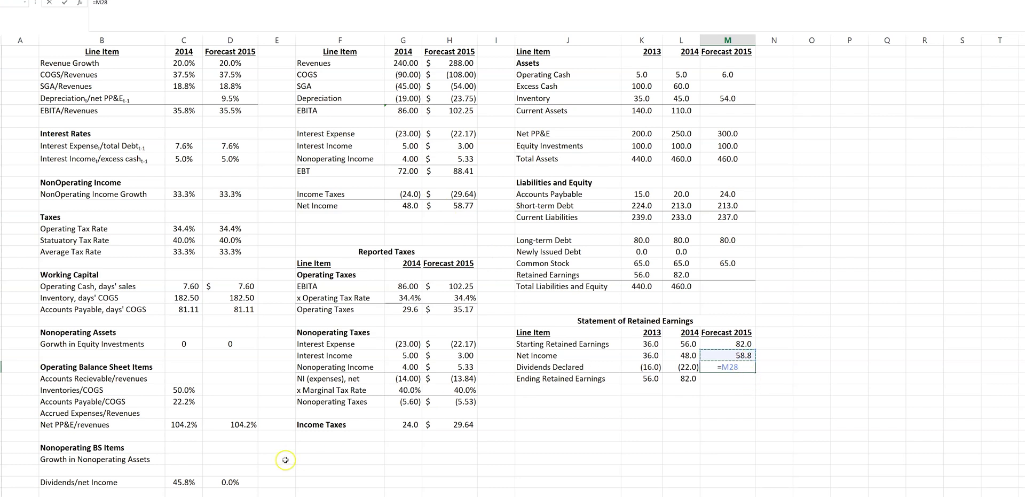
{"action": "left_click", "coordinate": [178, 482]}
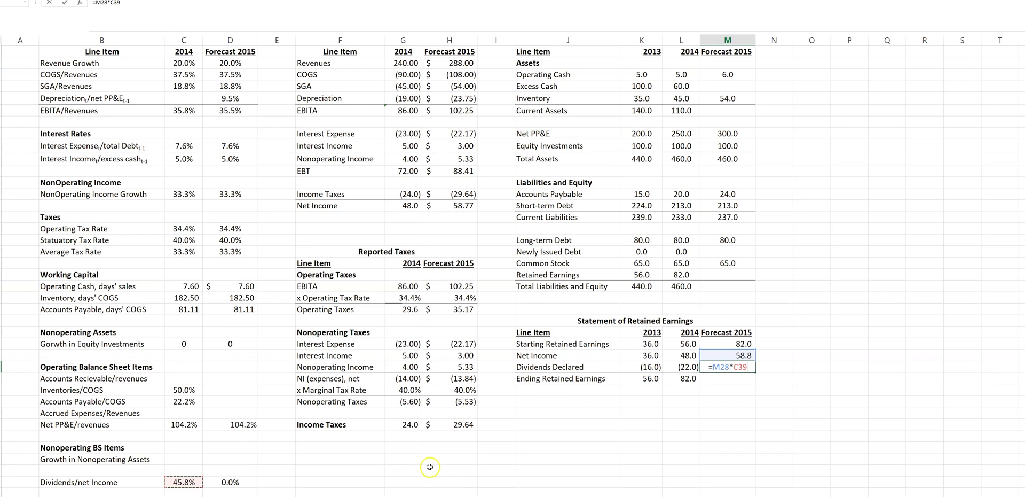
{"action": "key", "text": "Return"}
{"action": "left_click", "coordinate": [737, 367]}
{"action": "left_click", "coordinate": [126, 3]}
{"action": "key", "text": "Return"}
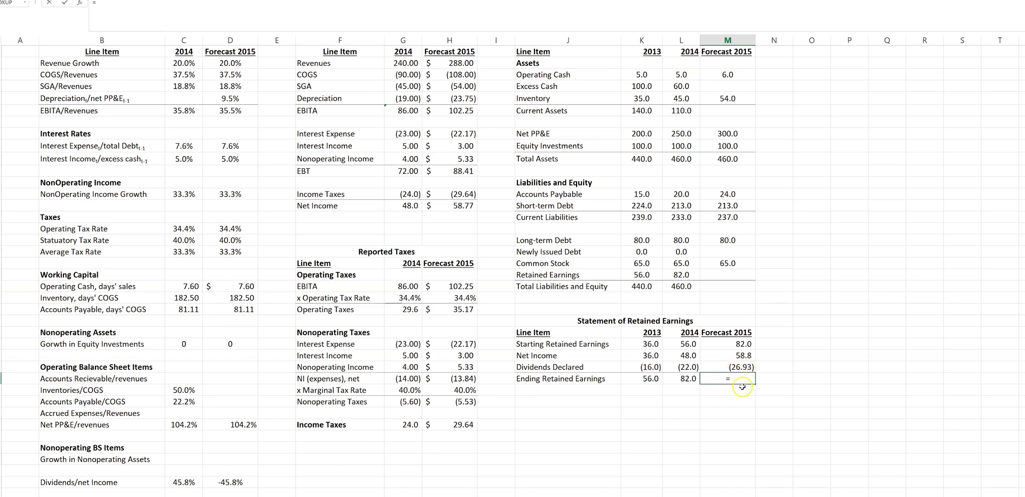
{"action": "left_click", "coordinate": [746, 343]}
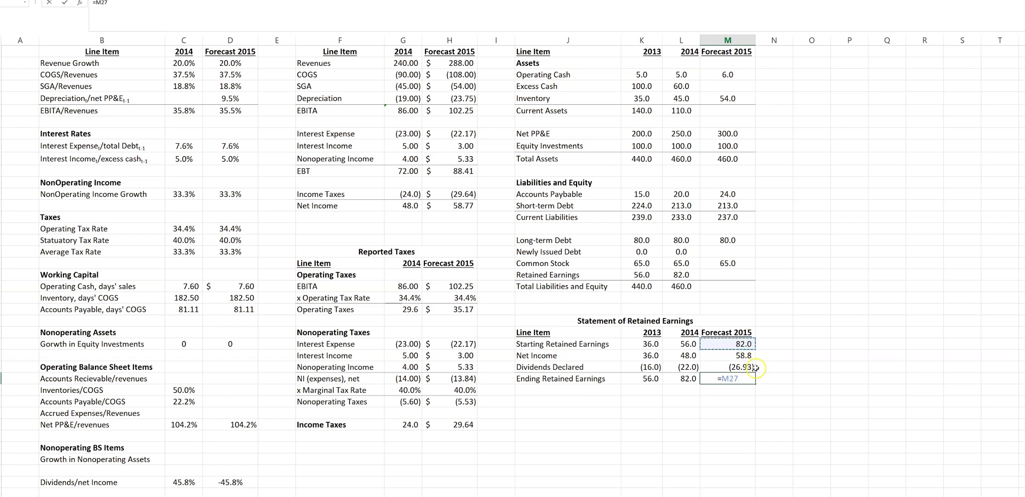
{"action": "type", "text": "+"}
{"action": "left_click", "coordinate": [743, 355]}
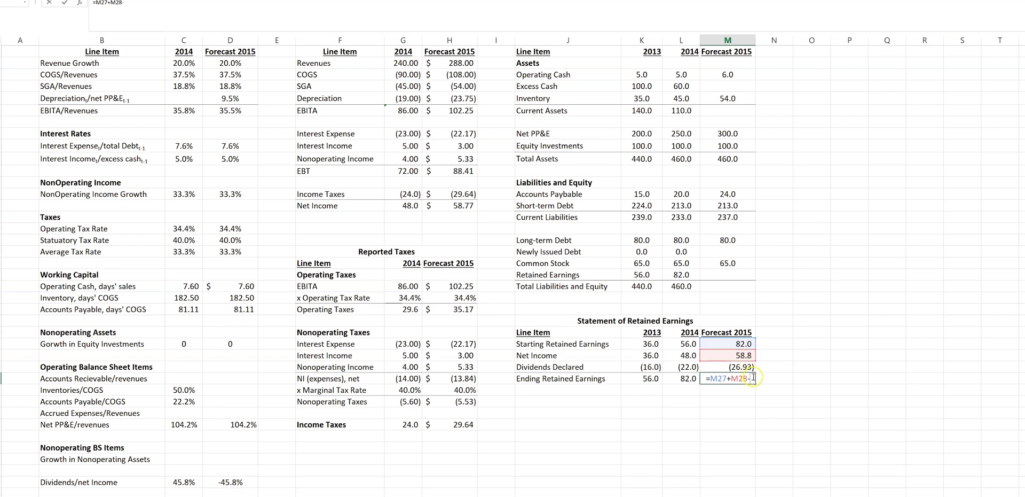
{"action": "type", "text": "-"}
{"action": "left_click", "coordinate": [746, 367]}
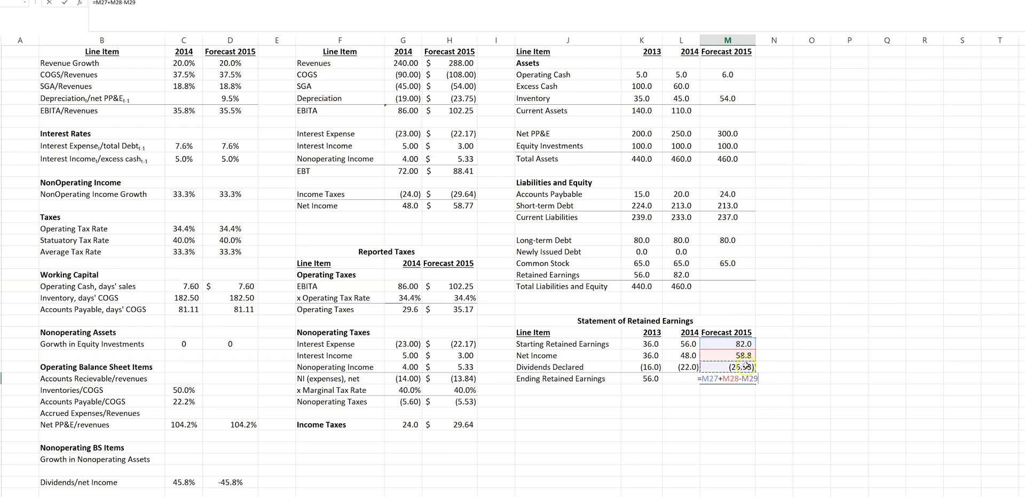
Calculate Forecast 2015 Ending Retained Earnings as the sum of M27:M29.
{"action": "left_click_drag", "start_coordinate": [701, 378], "coordinate": [769, 377]}
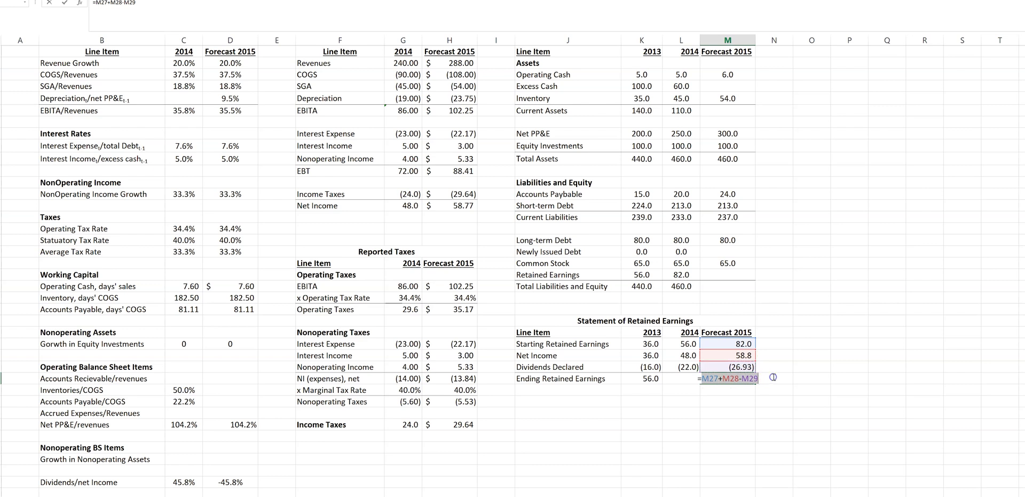
{"action": "type", "text": "Sum("}
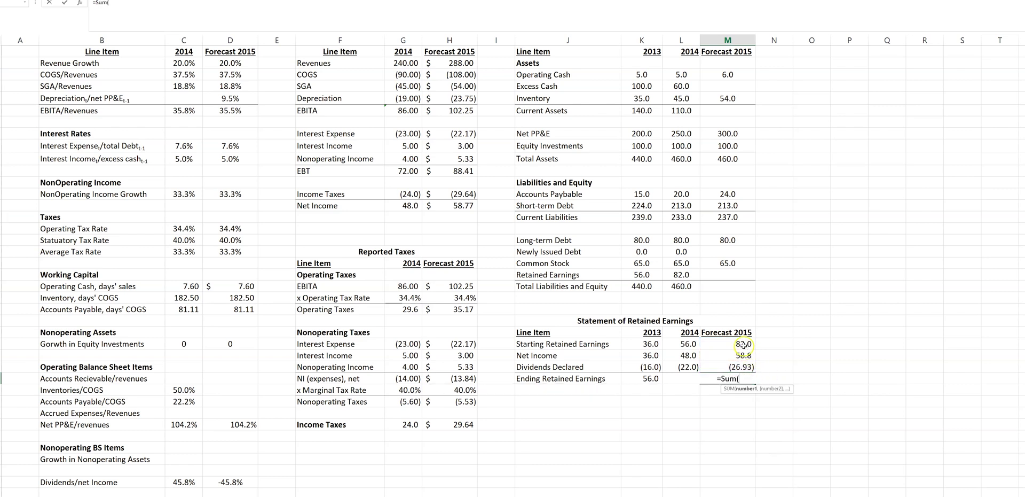
{"action": "left_click_drag", "start_coordinate": [748, 343], "coordinate": [755, 367]}
{"action": "key", "text": "Return"}
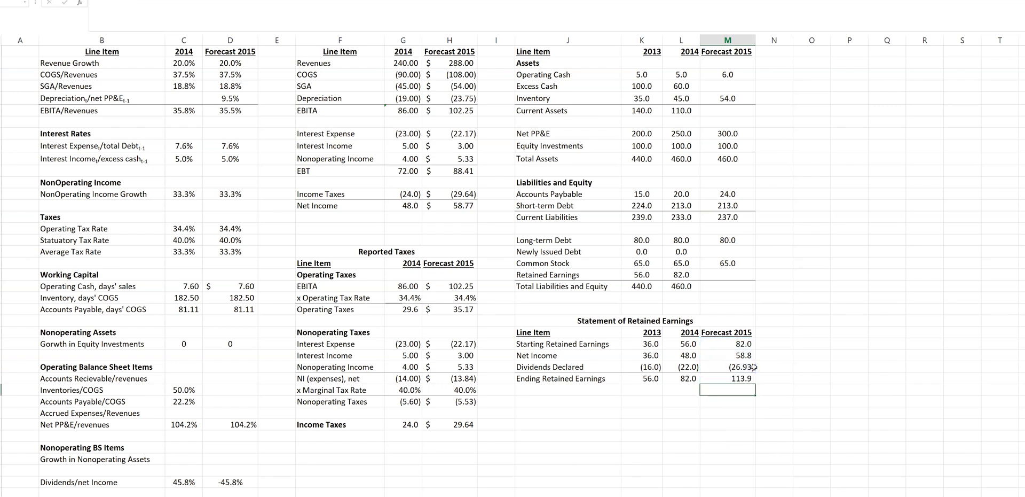
Link Forecast 2015 Retained Earnings on the balance sheet to the forecast Ending Retained Earnings with =M30.
{"action": "left_click", "coordinate": [721, 274]}
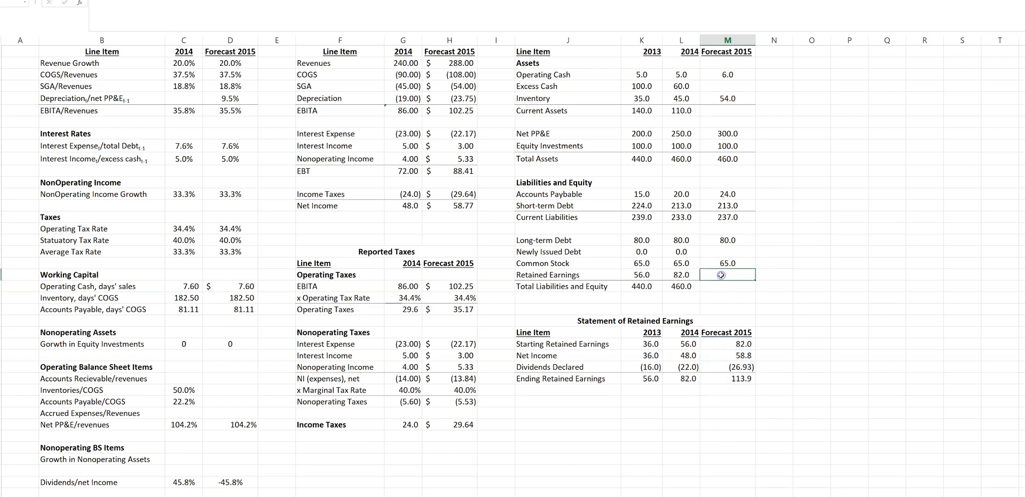
{"action": "type", "text": "="}
{"action": "left_click", "coordinate": [742, 379]}
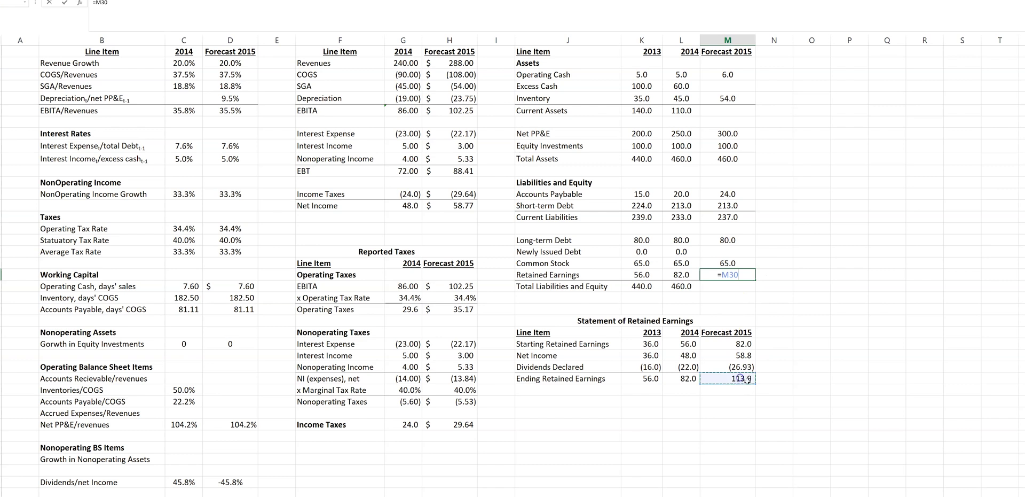
{"action": "key", "text": "Return"}
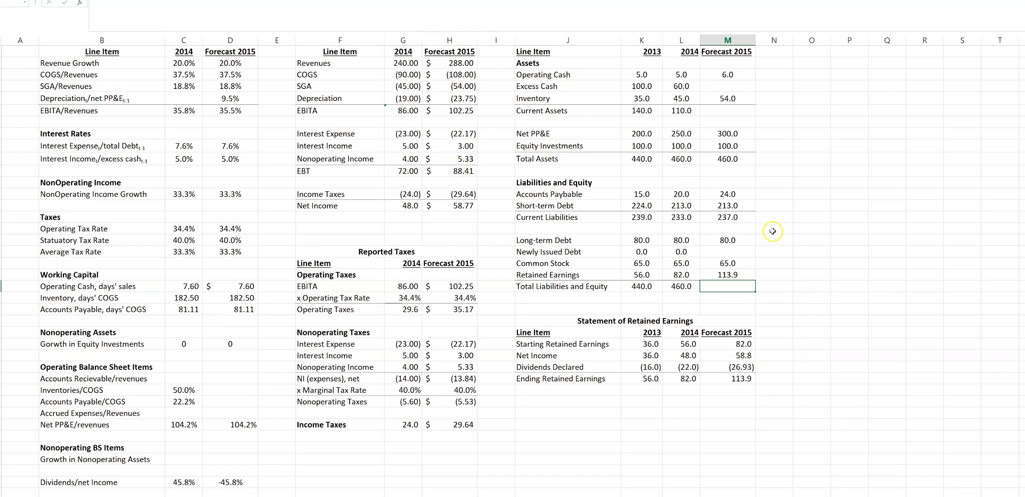
{"action": "left_click", "coordinate": [746, 274]}
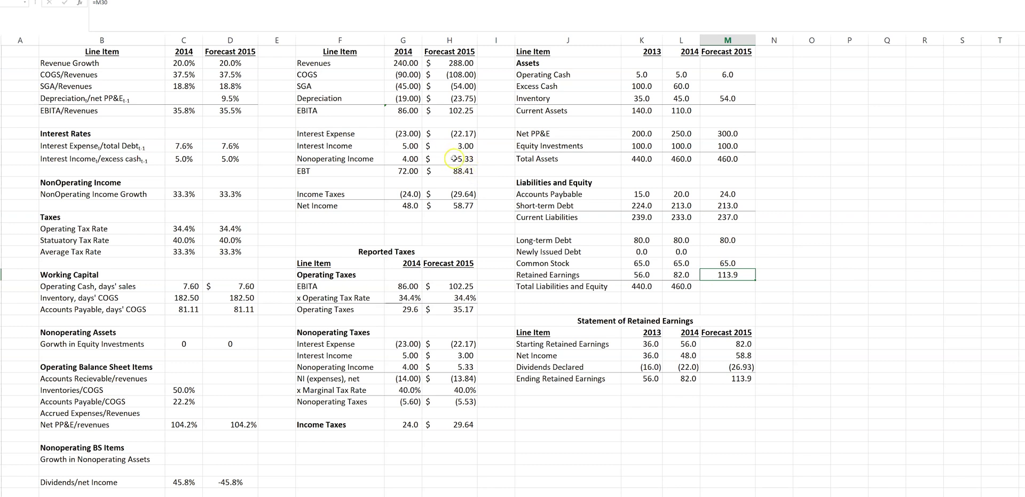
Calculate Forecast 2015 Total Liabilities and Equity as the sum of M14:M21.
{"action": "left_click", "coordinate": [731, 286]}
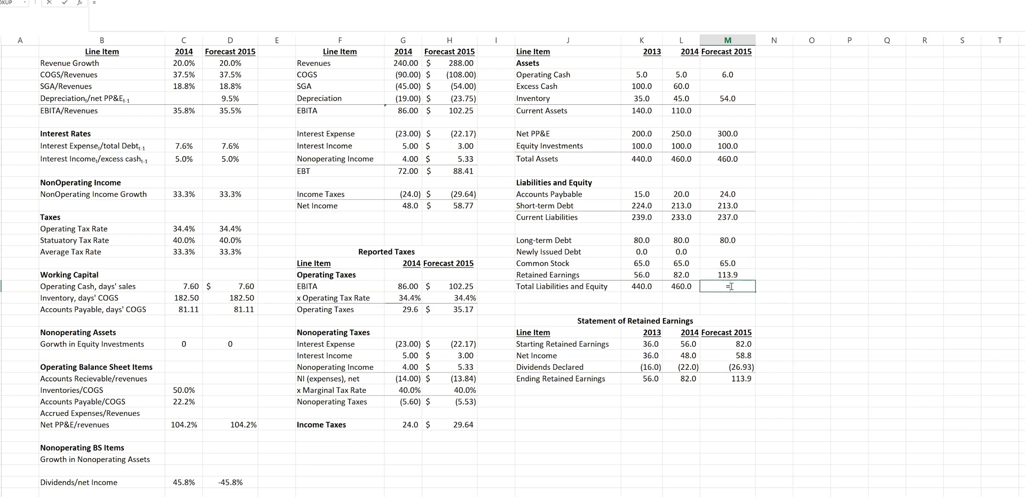
{"action": "type", "text": "=sum"}
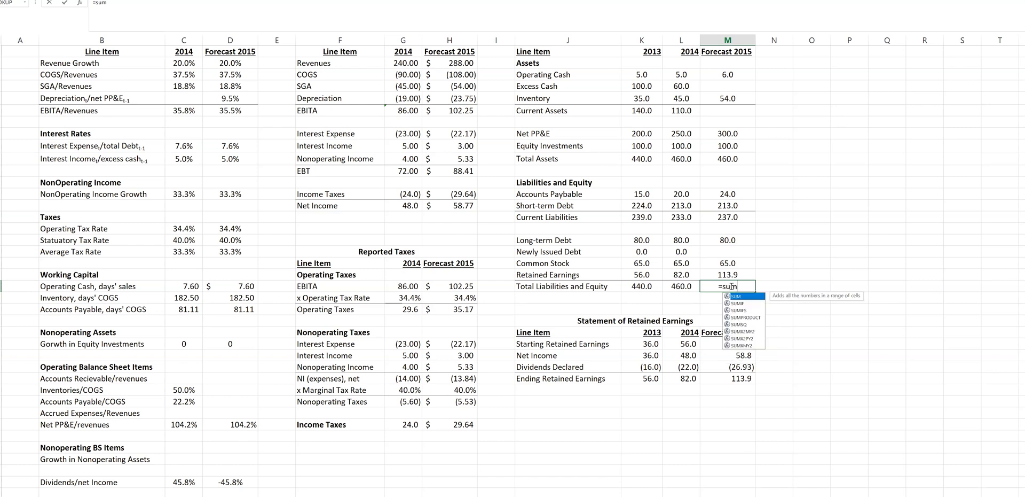
{"action": "type", "text": "("}
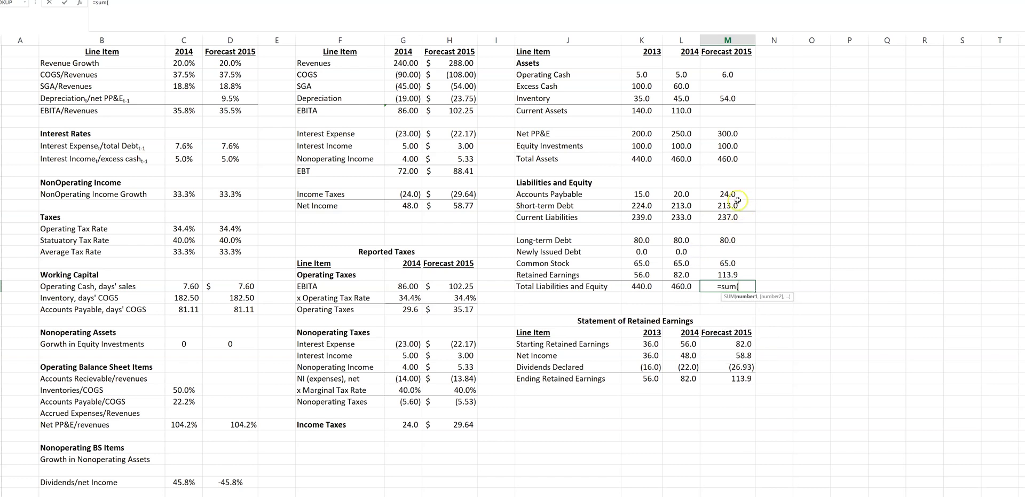
{"action": "left_click_drag", "start_coordinate": [736, 195], "coordinate": [740, 271]}
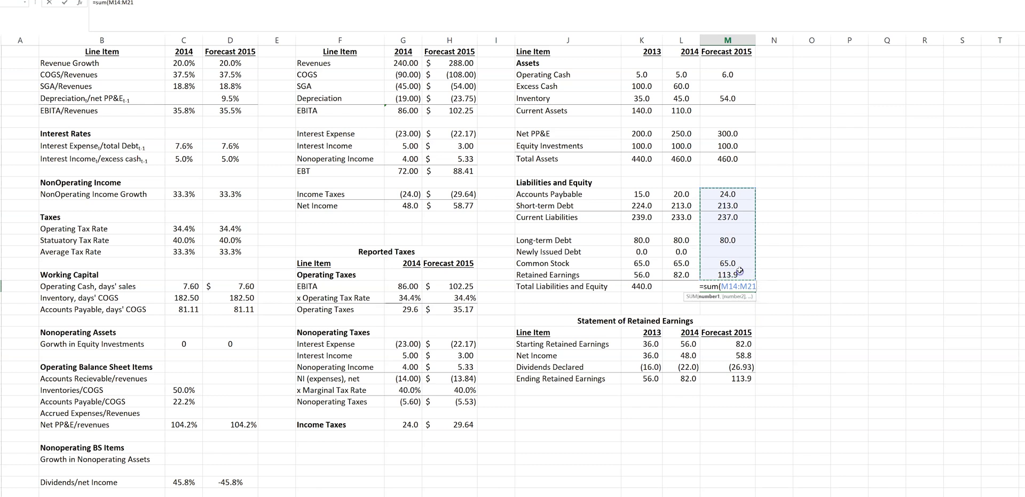
{"action": "type", "text": ")"}
{"action": "key", "text": "Return"}
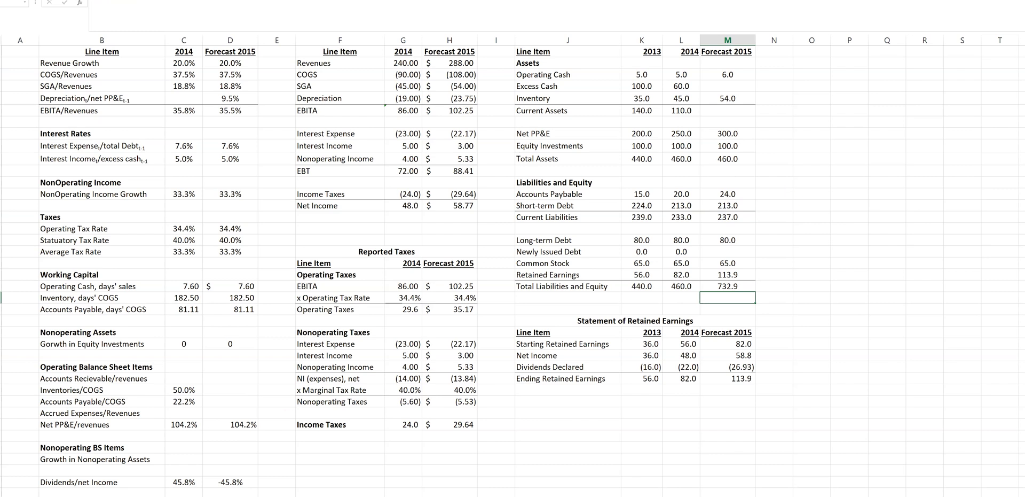
Correct the Forecast 2015 Total Liabilities and Equity formula to sum M16:M21, starting from Current Liabilities.
{"action": "left_click", "coordinate": [730, 284]}
{"action": "left_click", "coordinate": [295, 14]}
{"action": "left_click_drag", "start_coordinate": [756, 188], "coordinate": [756, 216]}
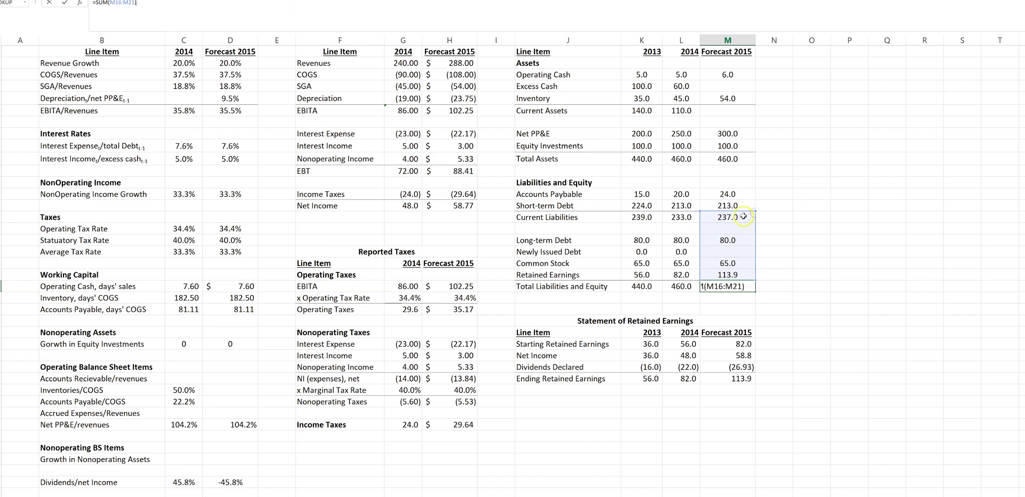
{"action": "key", "text": "Return"}
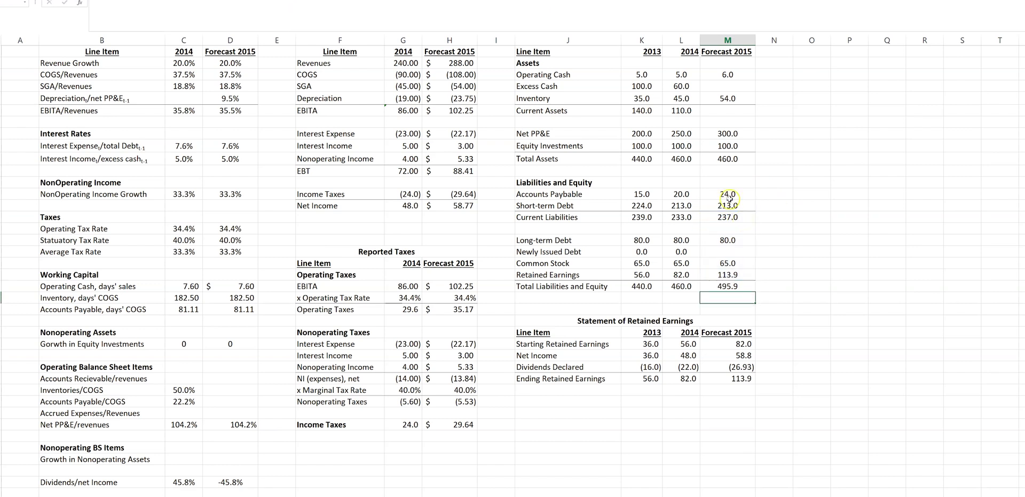
Compare Forecast 2015 Total Assets with Total Liabilities and Equity, and examine the Excess Cash and Newly Issued Debt cells.
{"action": "left_click", "coordinate": [750, 159]}
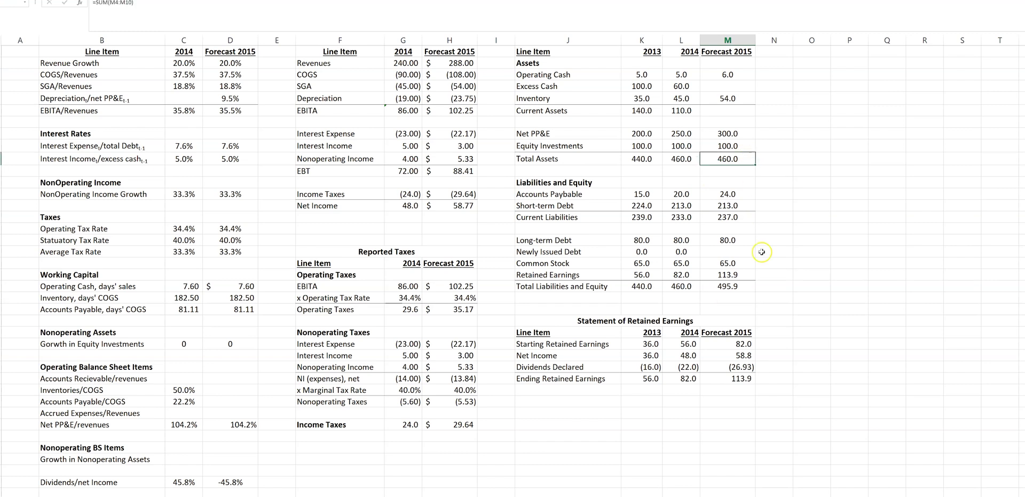
{"action": "left_click", "coordinate": [753, 285], "text": "ctrl"}
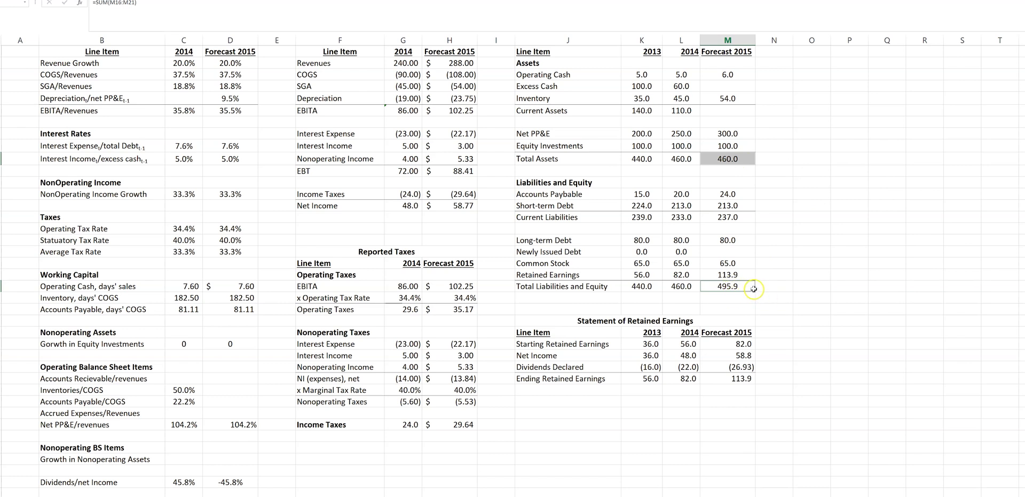
{"action": "left_click", "coordinate": [773, 181]}
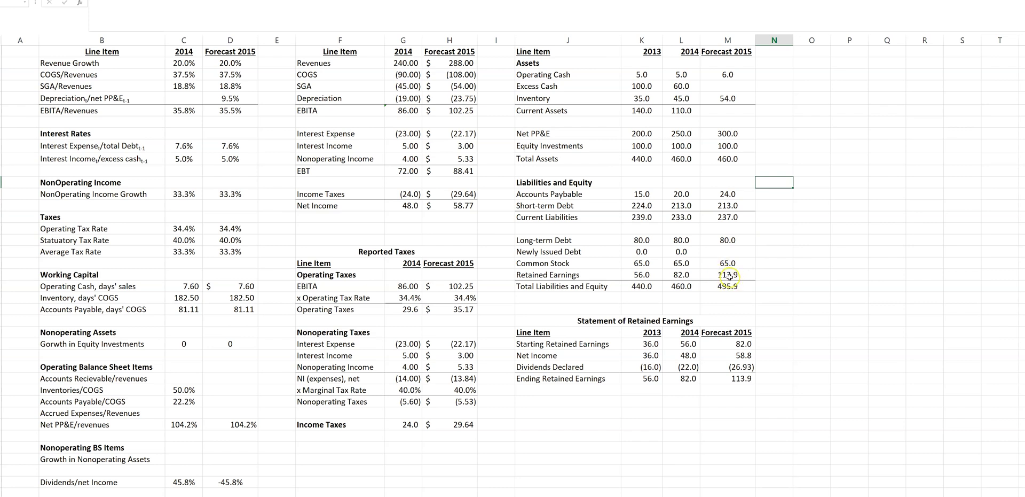
{"action": "left_click", "coordinate": [732, 87]}
{"action": "left_click", "coordinate": [724, 250], "text": "ctrl"}
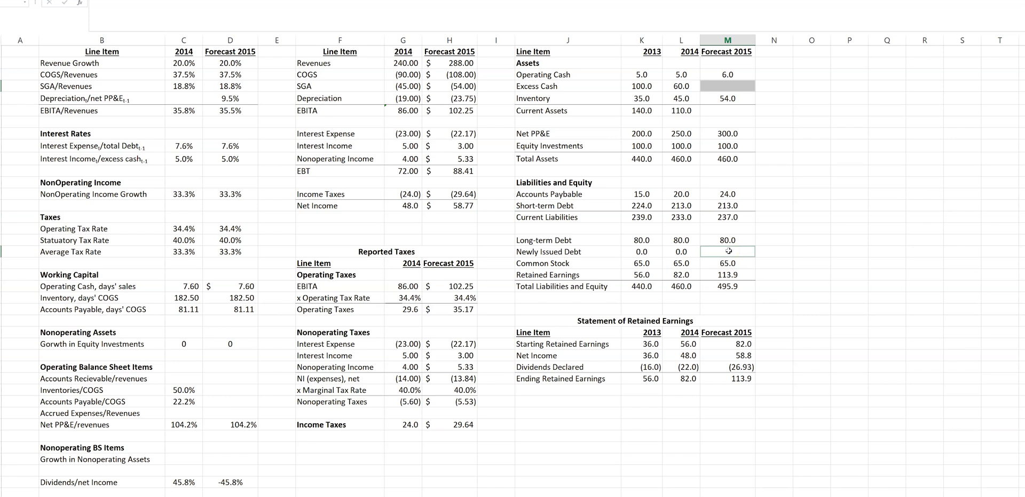
Calculate the plug beside Forecast 2015 Excess Cash, in N5, as Total Liabilities and Equity (M22) minus Total Assets (M11).
{"action": "left_click", "coordinate": [773, 86]}
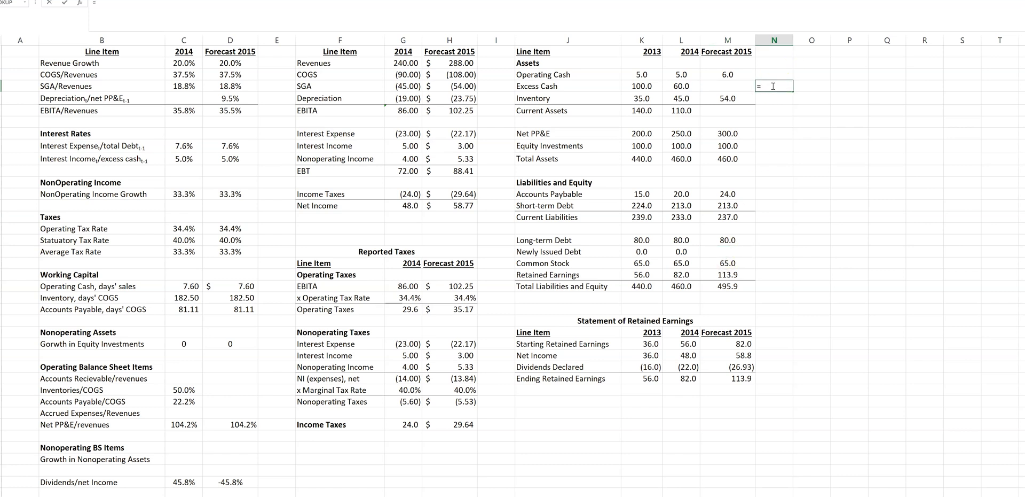
{"action": "type", "text": "="}
{"action": "left_click", "coordinate": [727, 286]}
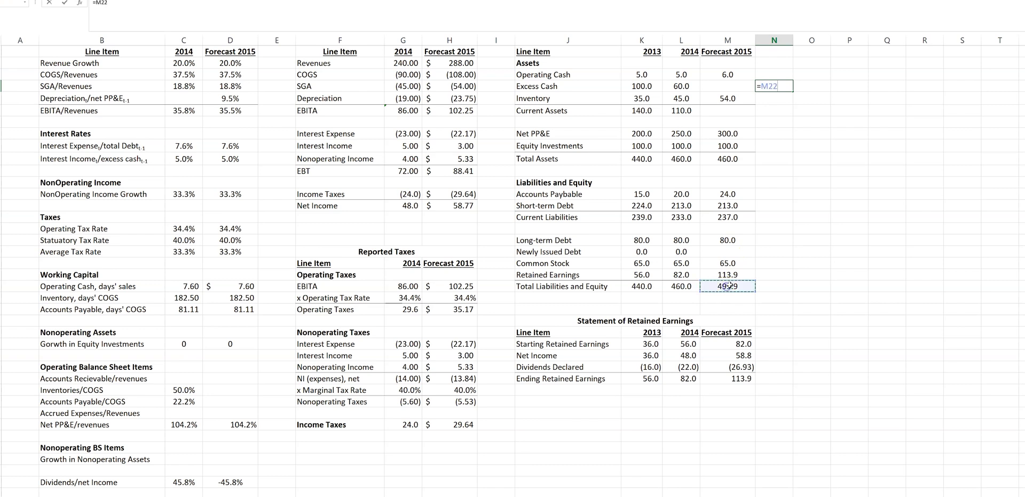
{"action": "type", "text": "-"}
{"action": "left_click", "coordinate": [727, 158]}
{"action": "key", "text": "Return"}
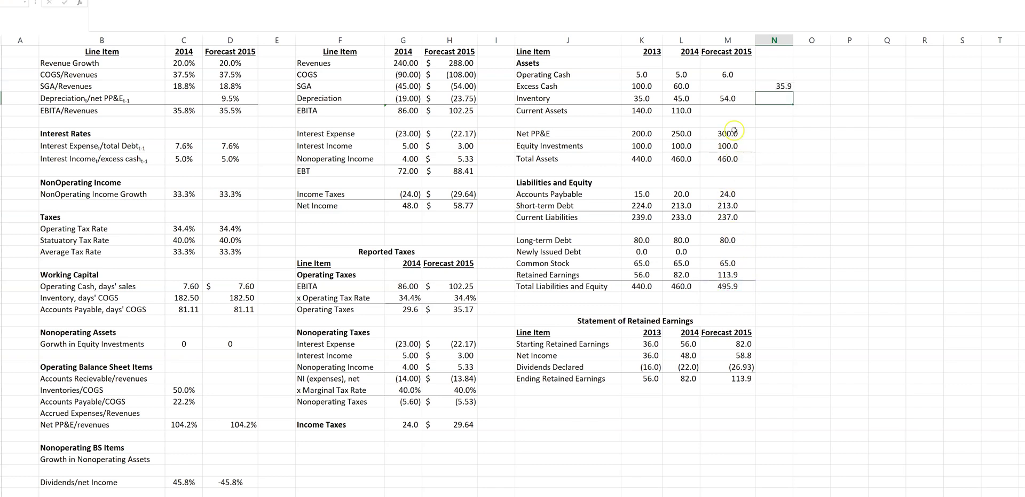
Set Forecast 2015 Excess Cash to 35.9 and Newly Issued Debt to 0.
{"action": "left_click", "coordinate": [723, 85]}
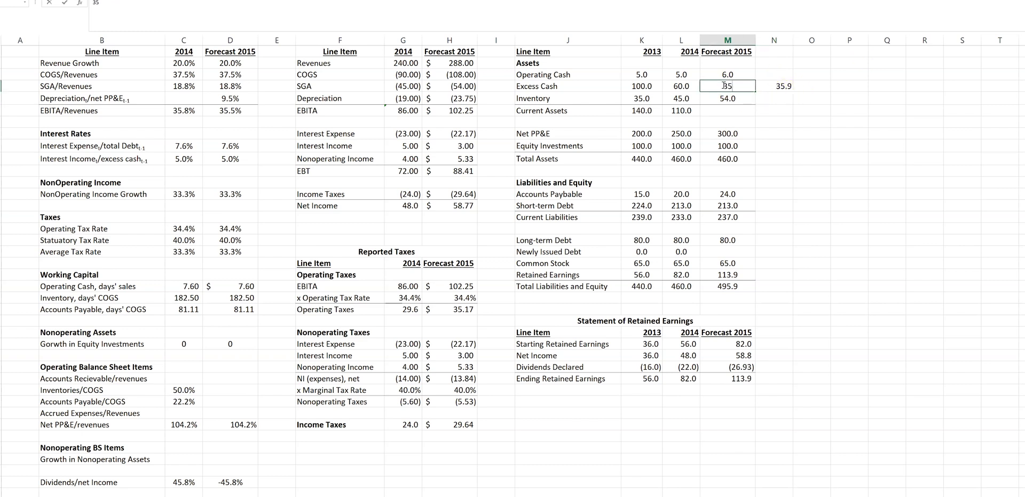
{"action": "key", "text": "Return"}
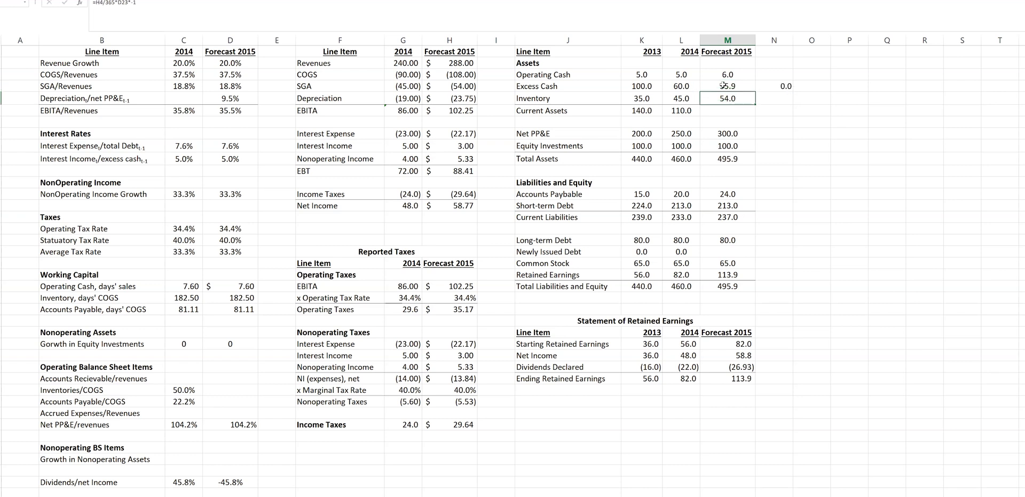
{"action": "left_click", "coordinate": [729, 157]}
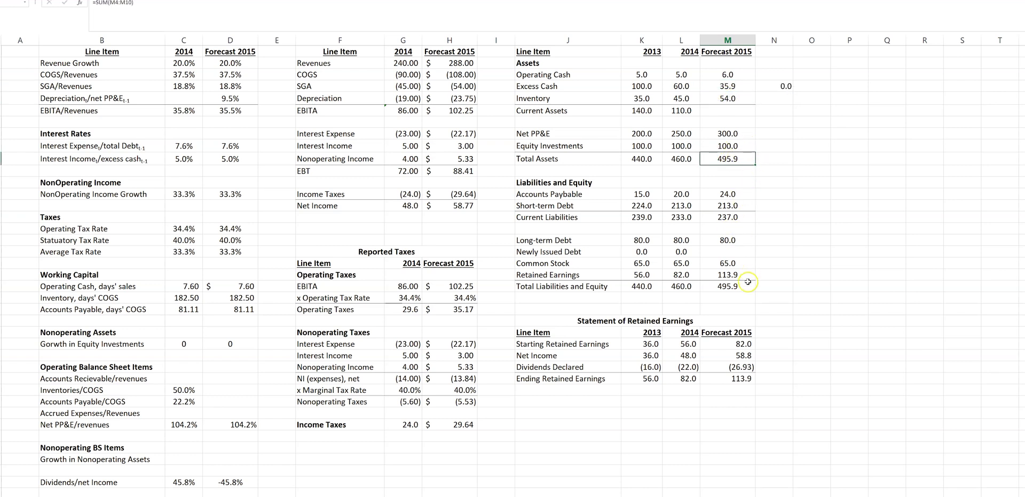
{"action": "left_click", "coordinate": [726, 249]}
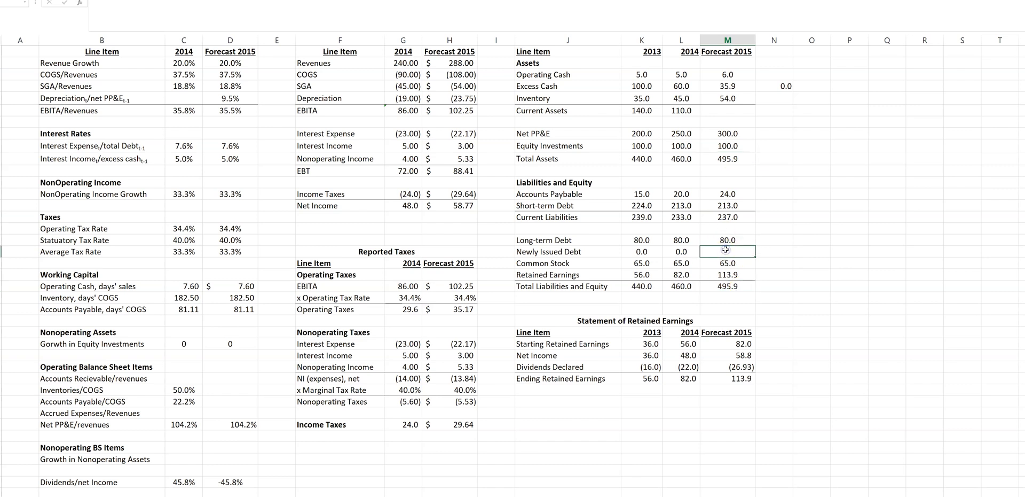
{"action": "left_click", "coordinate": [771, 254]}
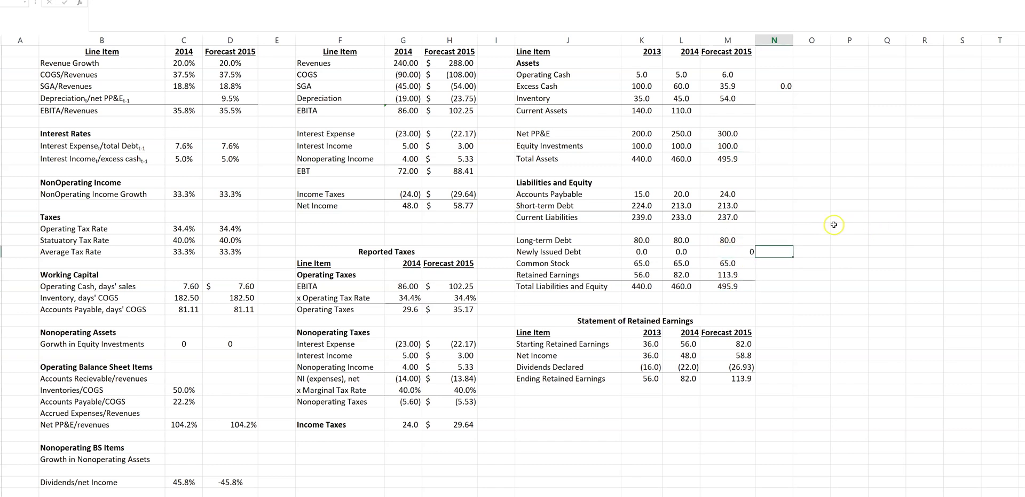
Review the plug notes against the blank Forecast 2015 Excess Cash and Newly Issued Debt cells on the annotated forecast sheet.
{"action": "left_click", "coordinate": [742, 84]}
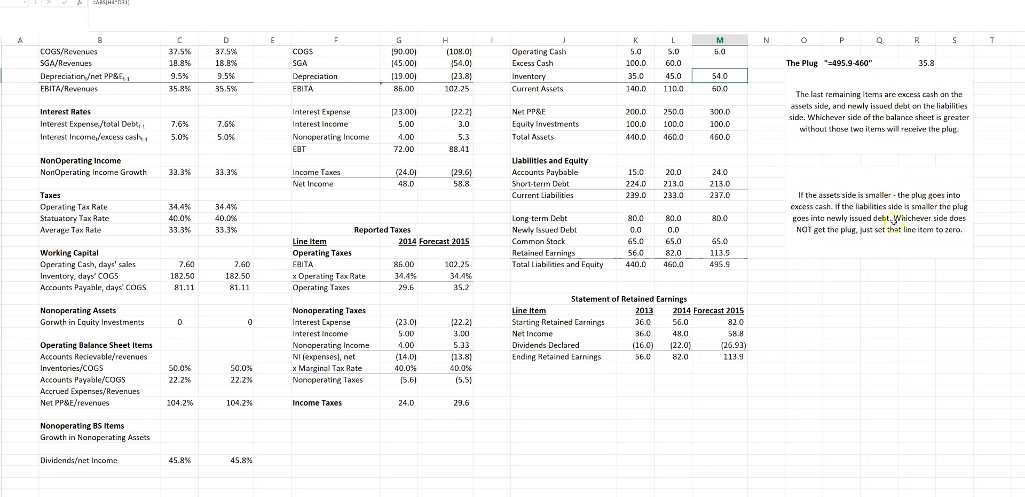
{"action": "scroll", "coordinate": [887, 203], "scroll_direction": "up", "scroll_amount": 1}
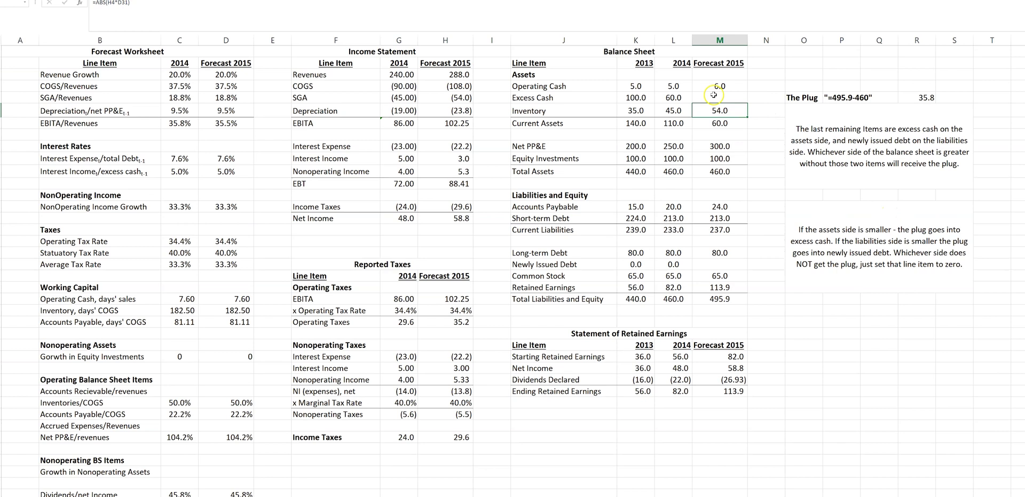
{"action": "left_click", "coordinate": [717, 263]}
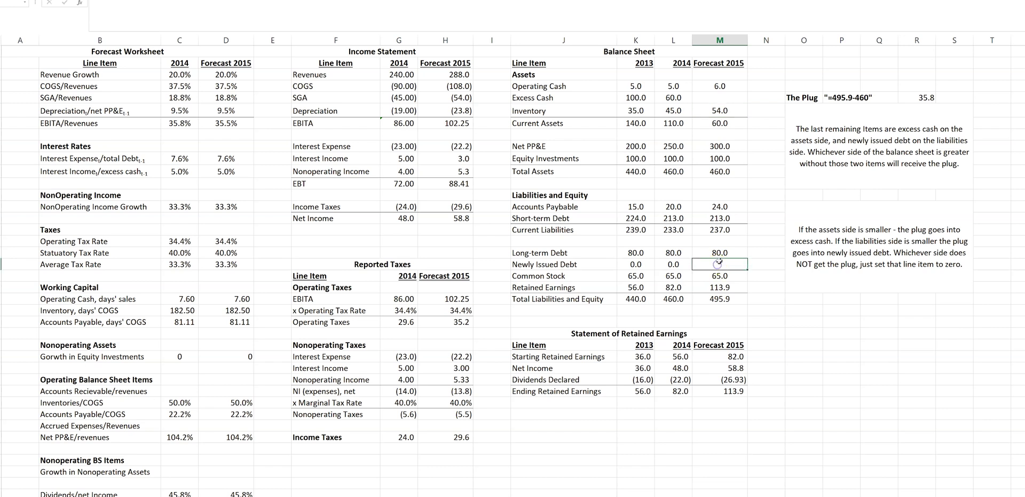
{"action": "left_click", "coordinate": [717, 98], "text": "ctrl"}
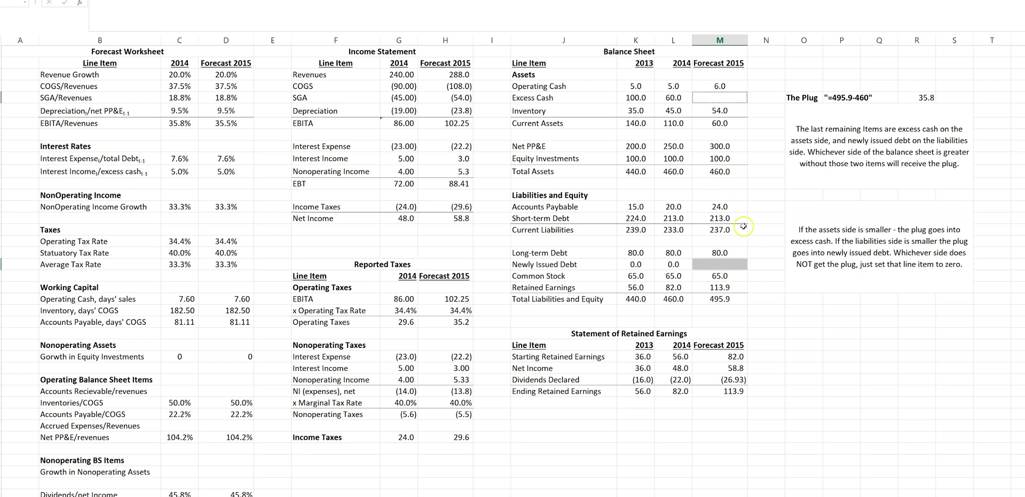